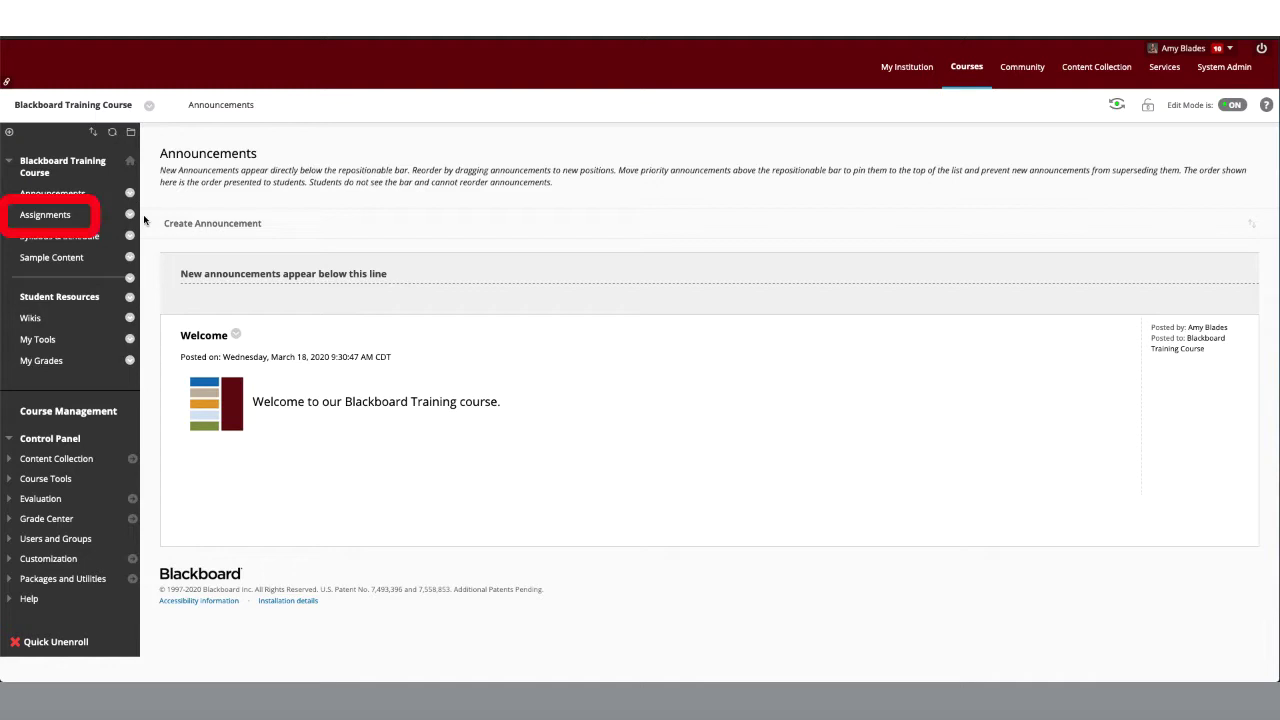
- In the Engaging Content folder, start a new image item named 'Sample image 1'
{"action": "left_click", "coordinate": [59, 218]}
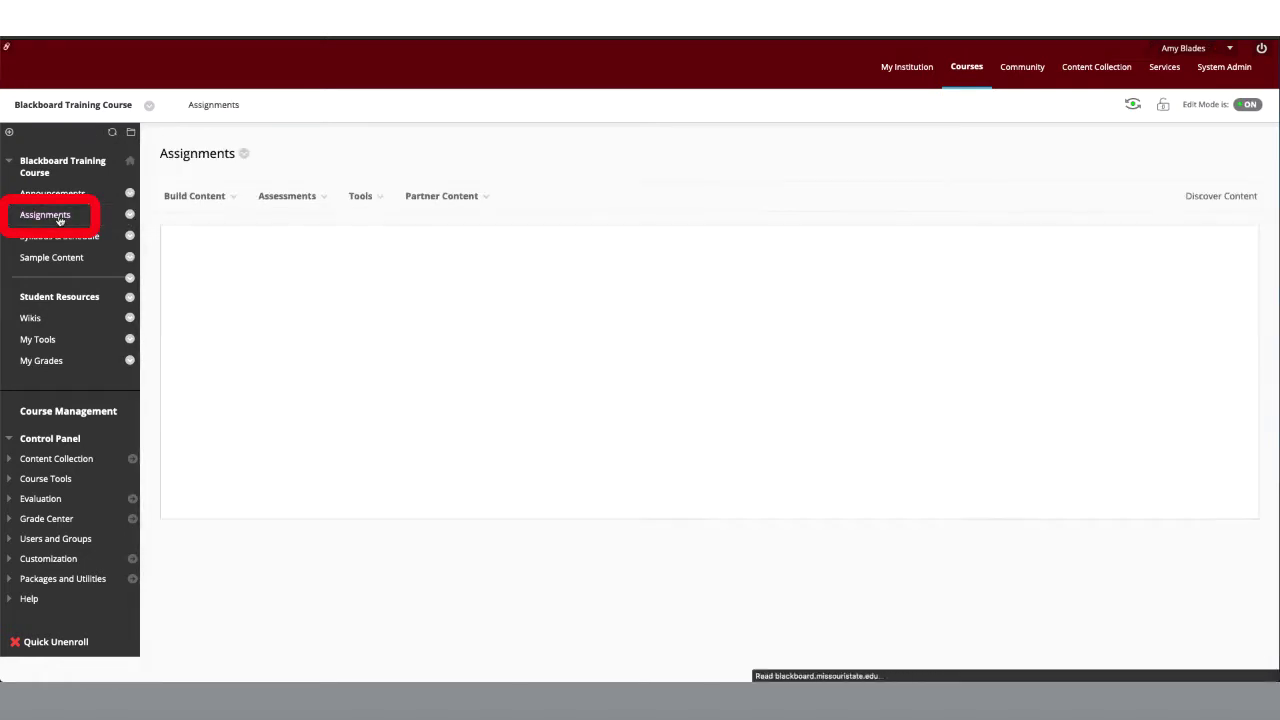
{"action": "left_click", "coordinate": [242, 248]}
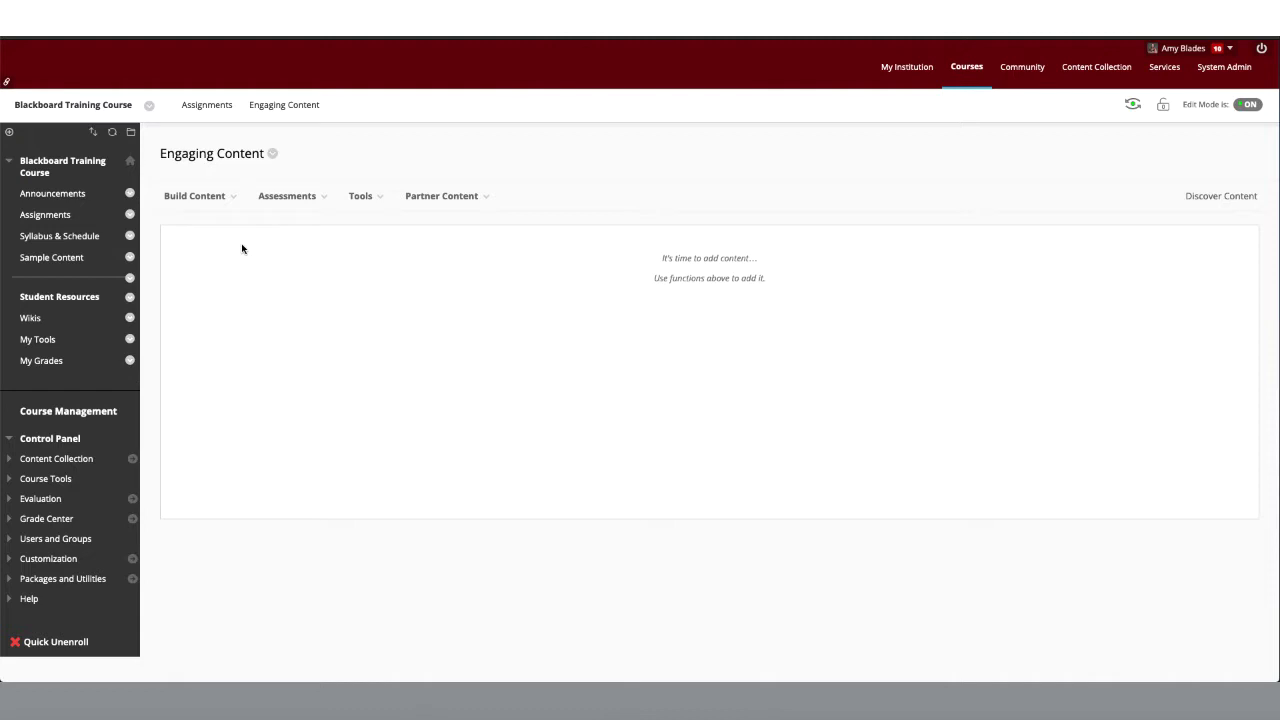
{"action": "left_click", "coordinate": [234, 204]}
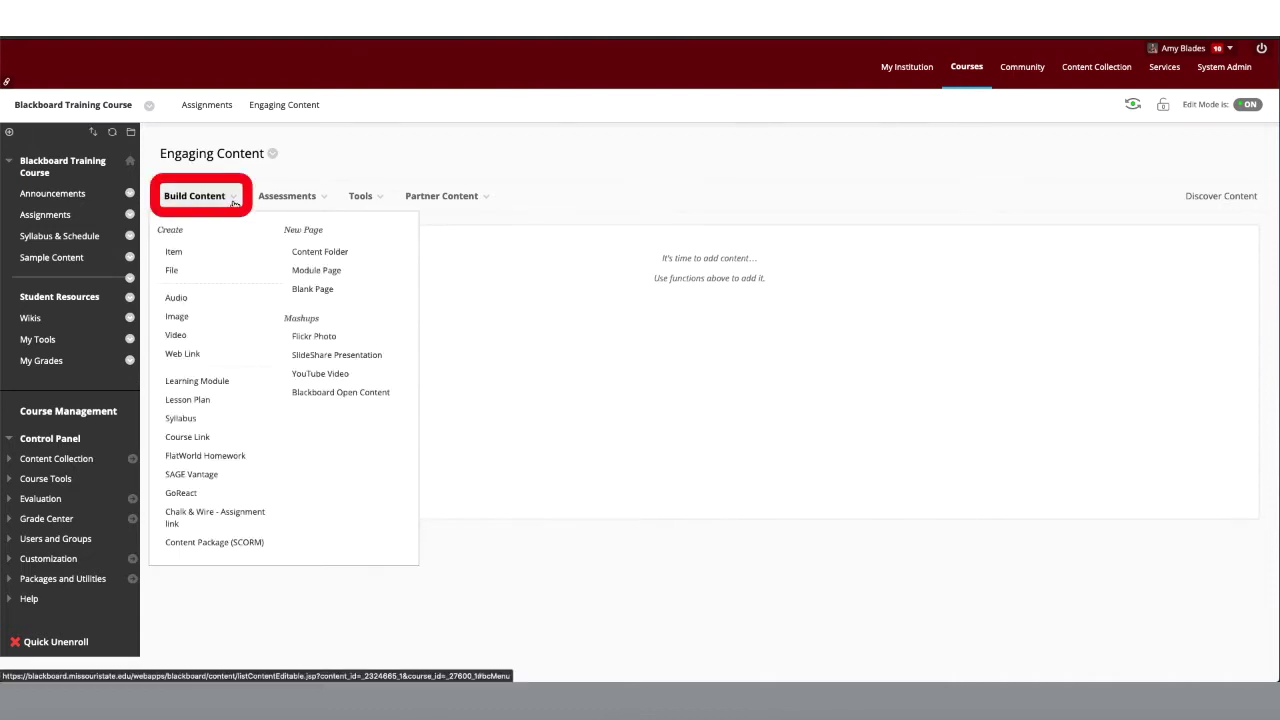
{"action": "left_click", "coordinate": [204, 316]}
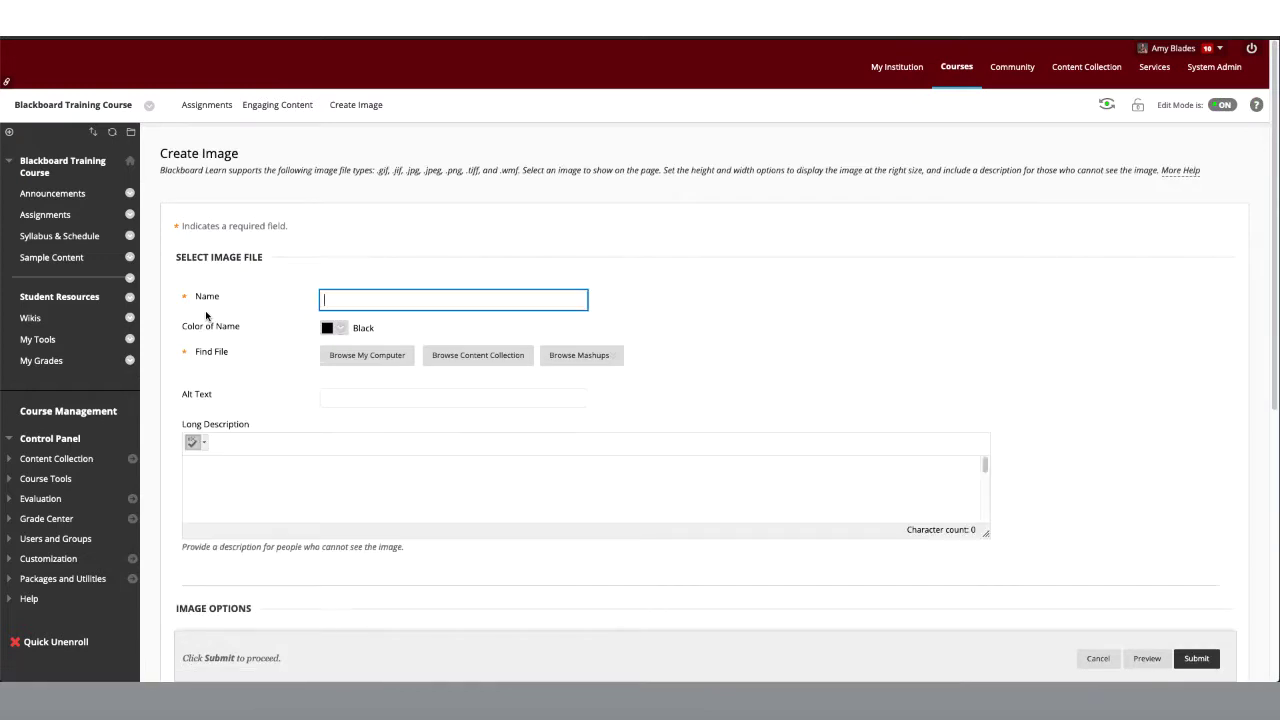
{"action": "type", "text": "Sample i"}
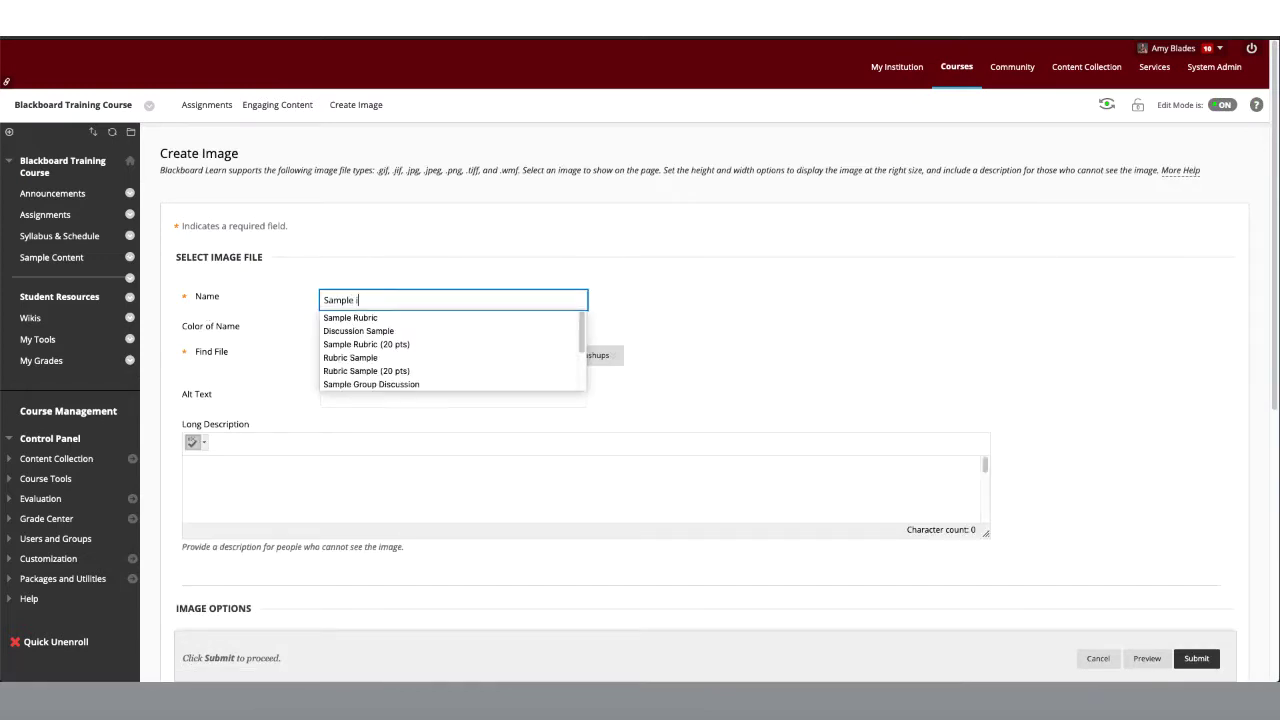
{"action": "type", "text": "mage 1"}
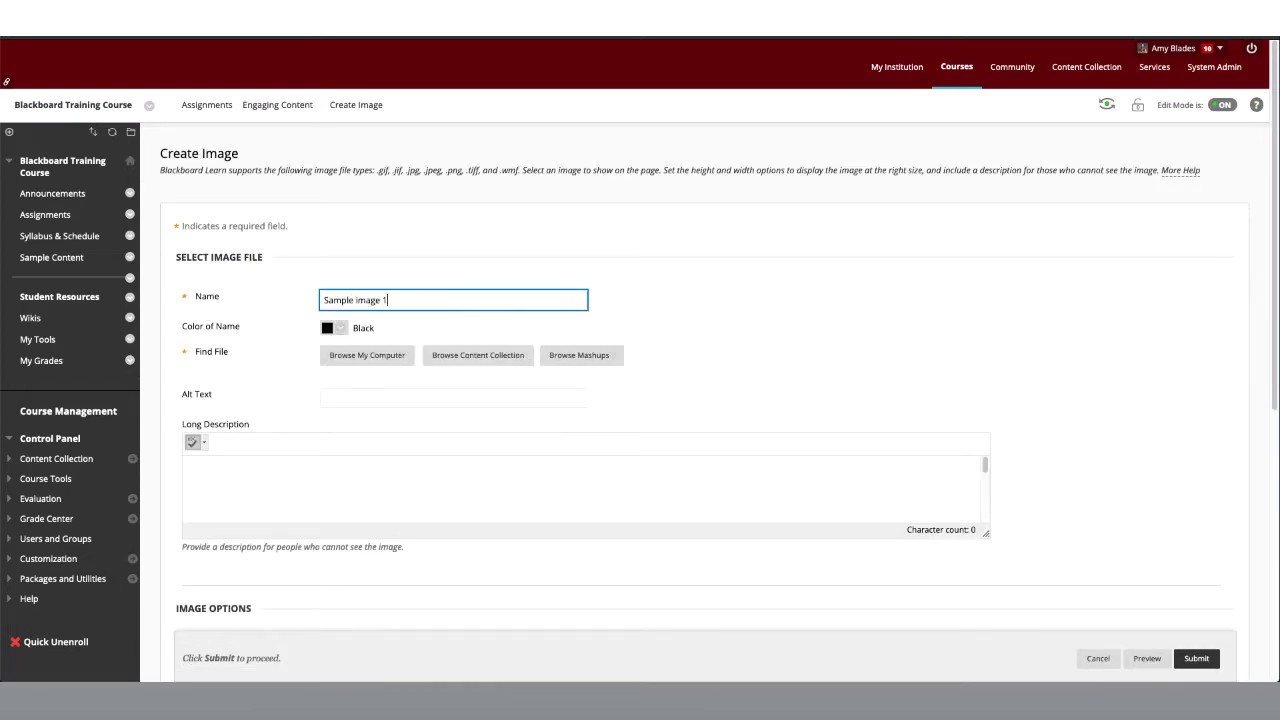
- Attach One_kitten.jpg from the computer as the item's image
{"action": "left_click", "coordinate": [405, 359]}
{"action": "left_click", "coordinate": [610, 140]}
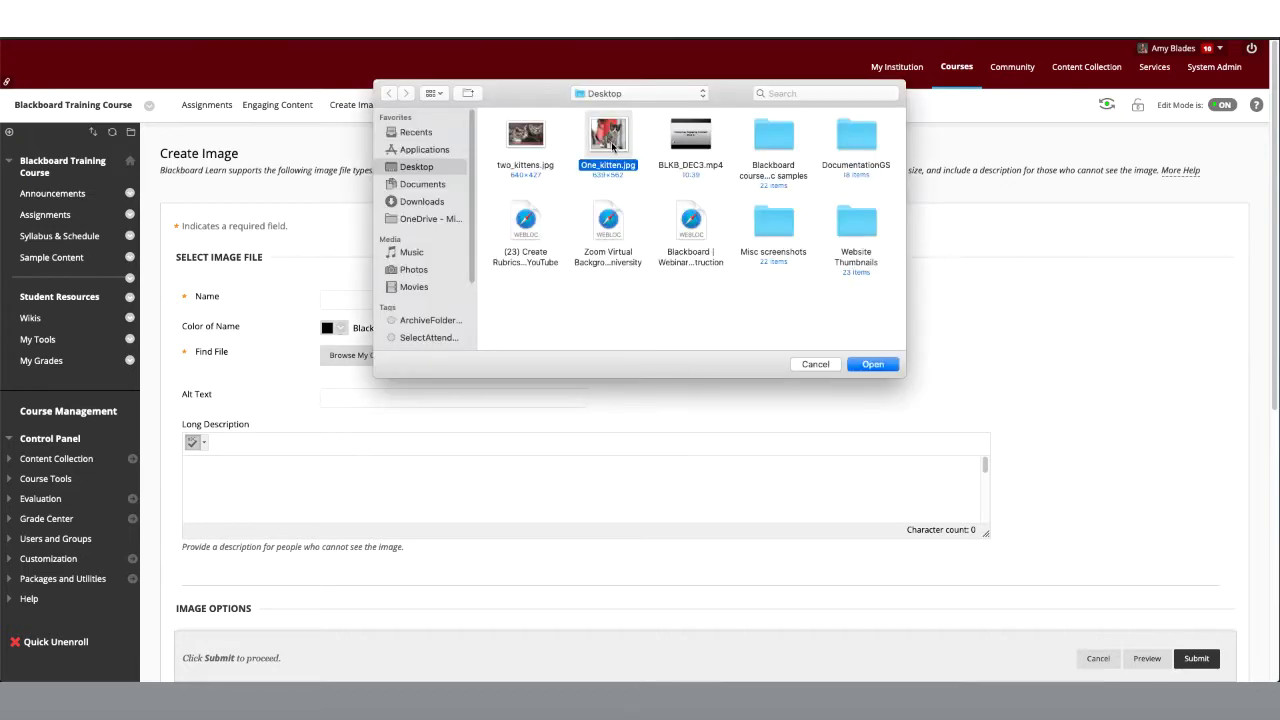
{"action": "left_click", "coordinate": [870, 362]}
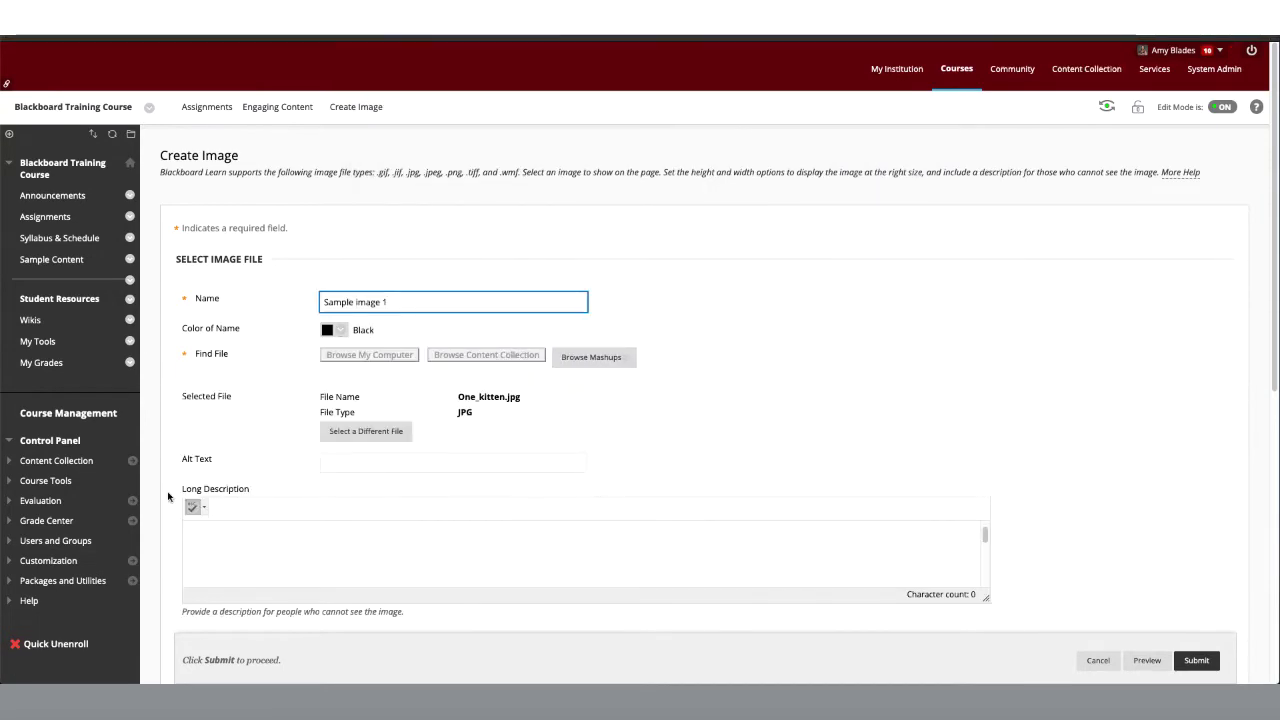
{"action": "scroll", "coordinate": [168, 496], "scroll_direction": "down", "scroll_amount": 1}
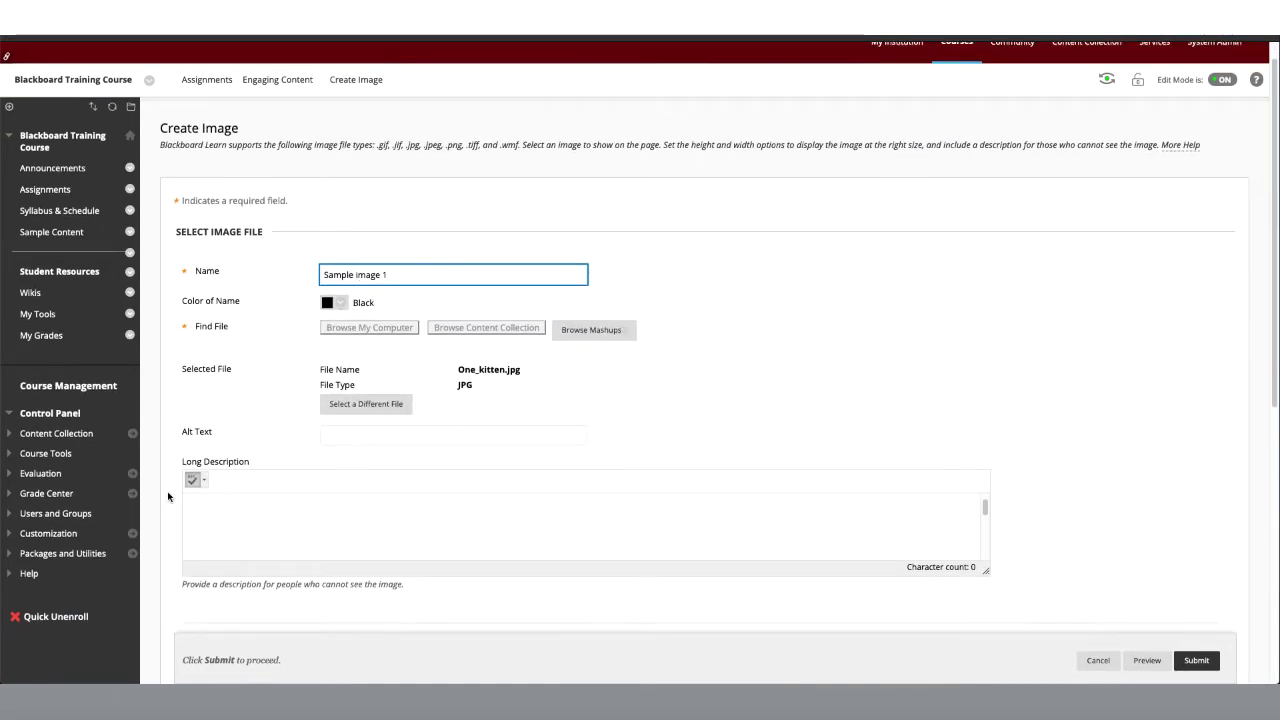
{"action": "scroll", "coordinate": [168, 496], "scroll_direction": "down", "scroll_amount": 10}
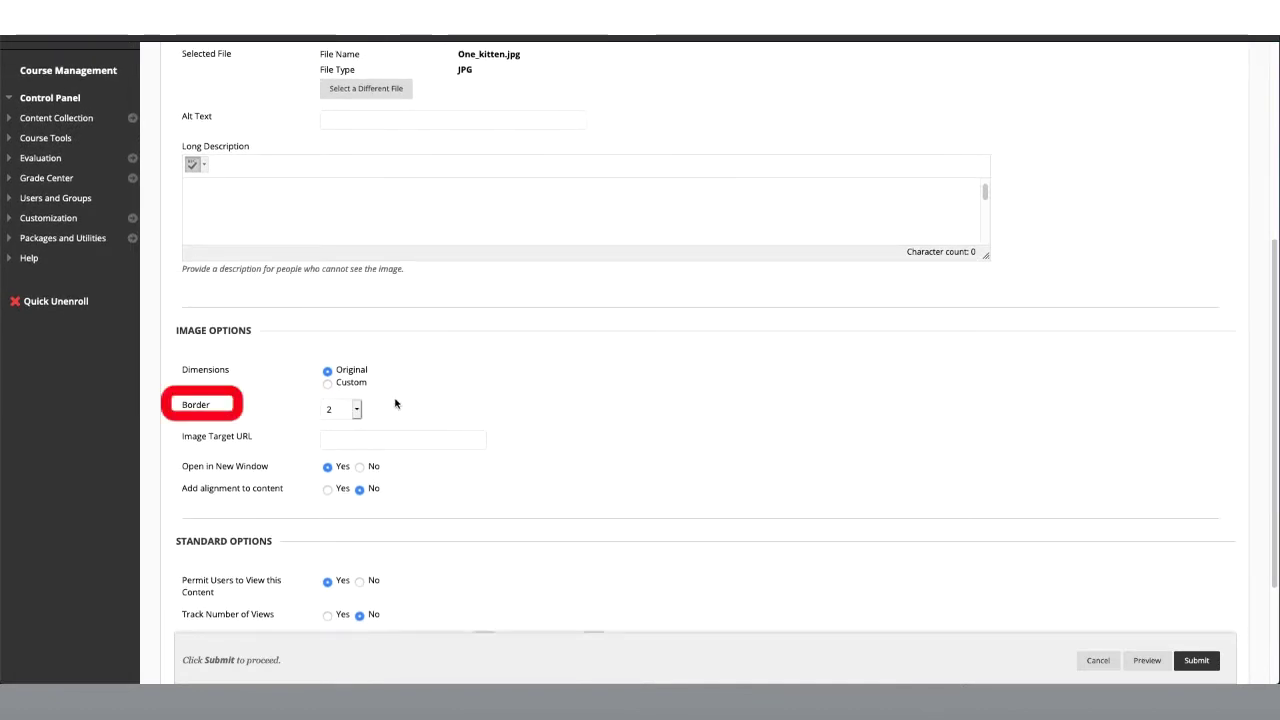
- Set the image border to 2 and submit the Sample image 1 item
{"action": "left_click", "coordinate": [357, 409]}
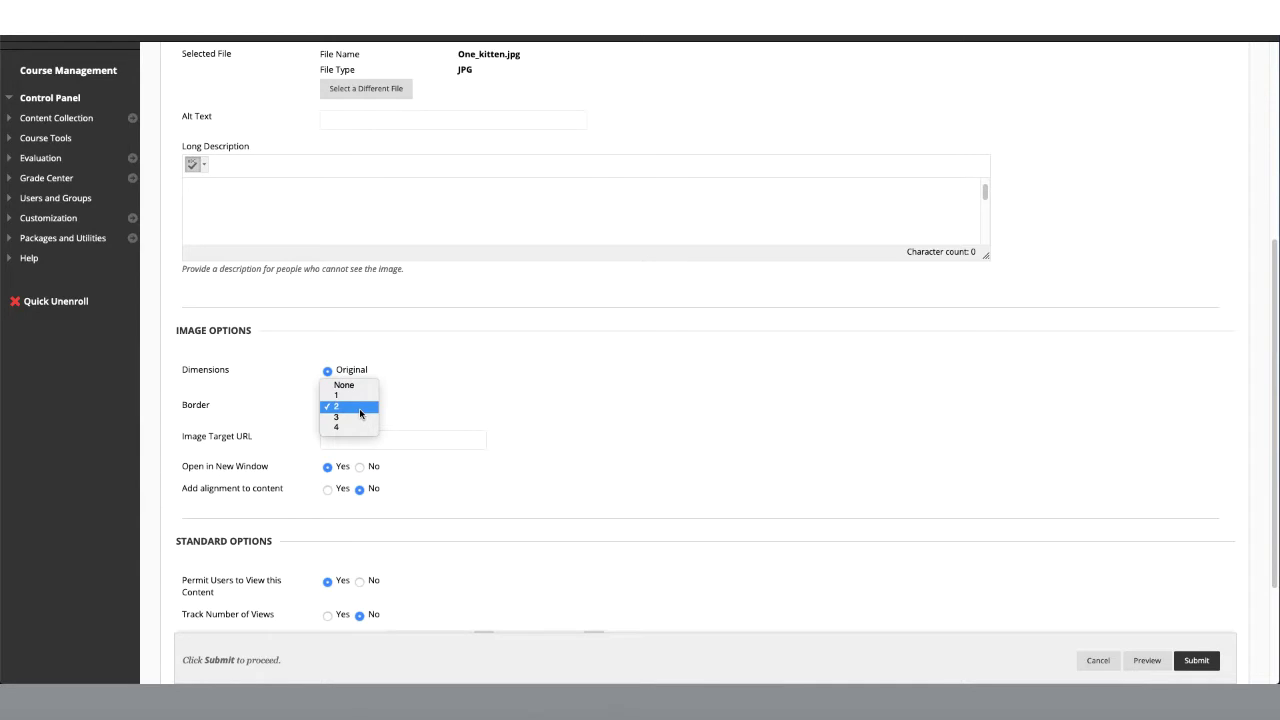
{"action": "left_click", "coordinate": [359, 407]}
{"action": "scroll", "coordinate": [507, 455], "scroll_direction": "down", "scroll_amount": 3}
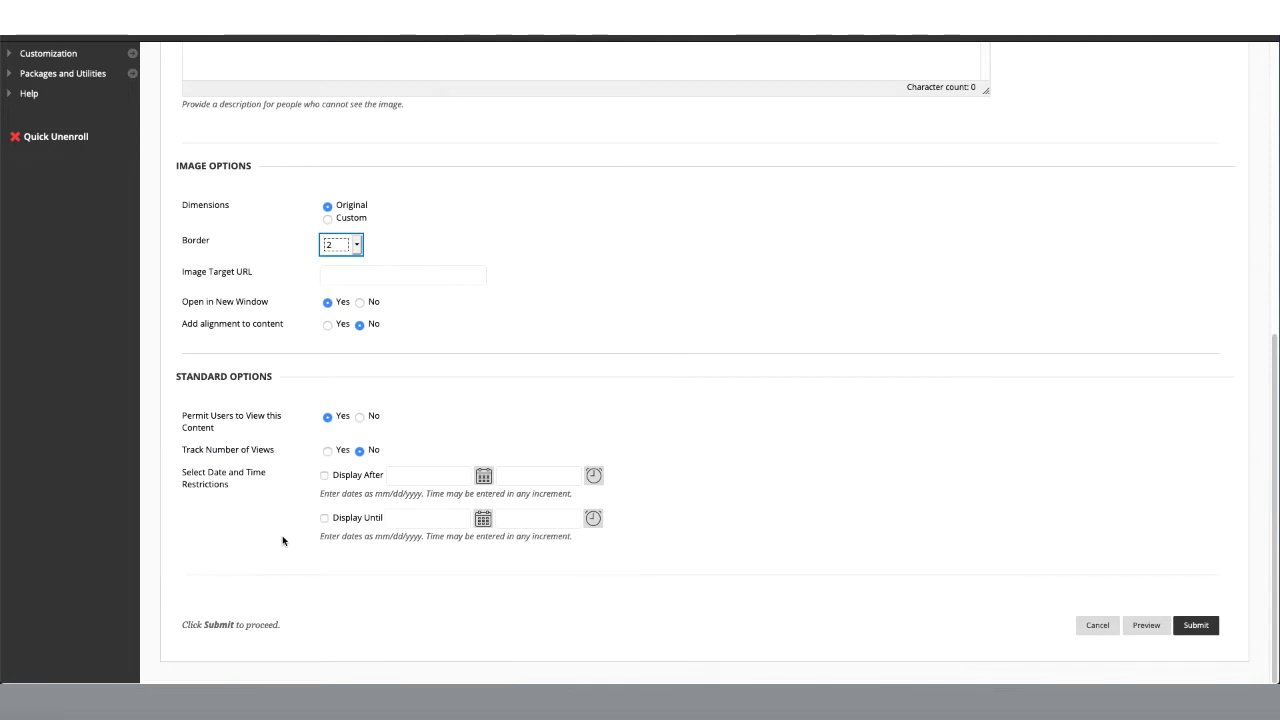
{"action": "left_click", "coordinate": [1210, 629]}
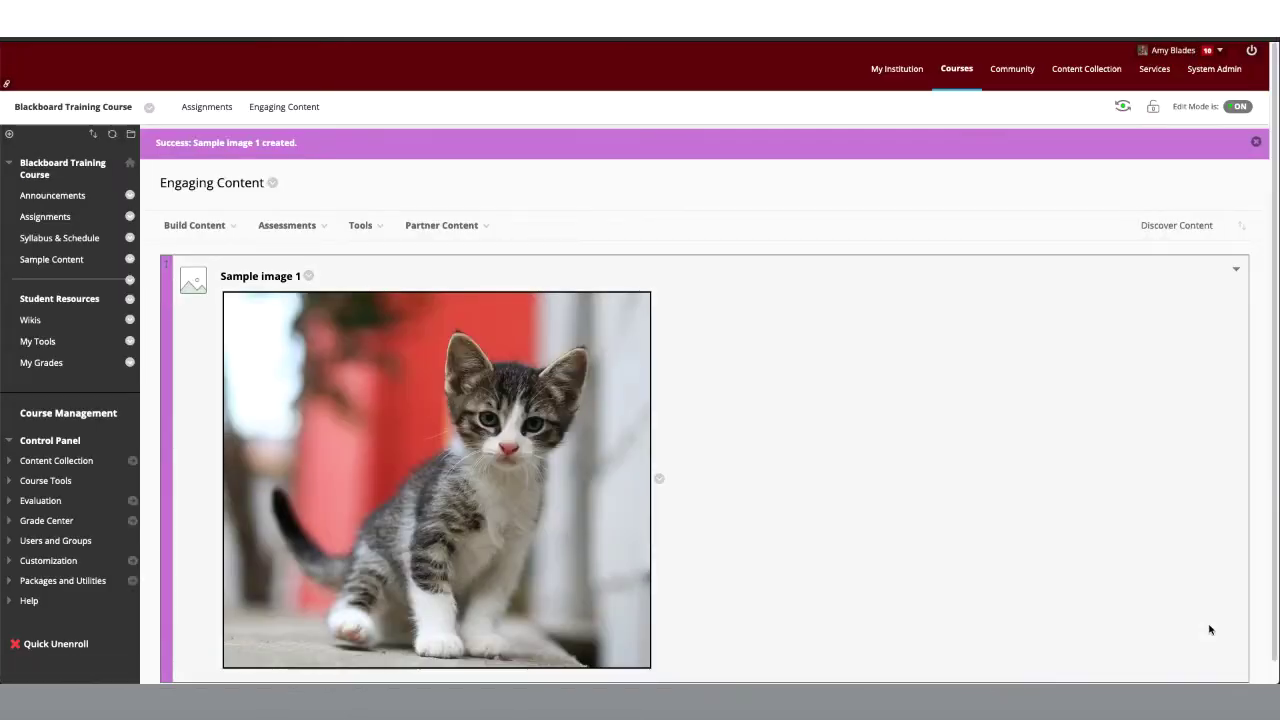
- Edit Sample image 1 to give it the alt text 'Kitten image' and submit
{"action": "left_click", "coordinate": [311, 280]}
{"action": "left_click", "coordinate": [320, 318]}
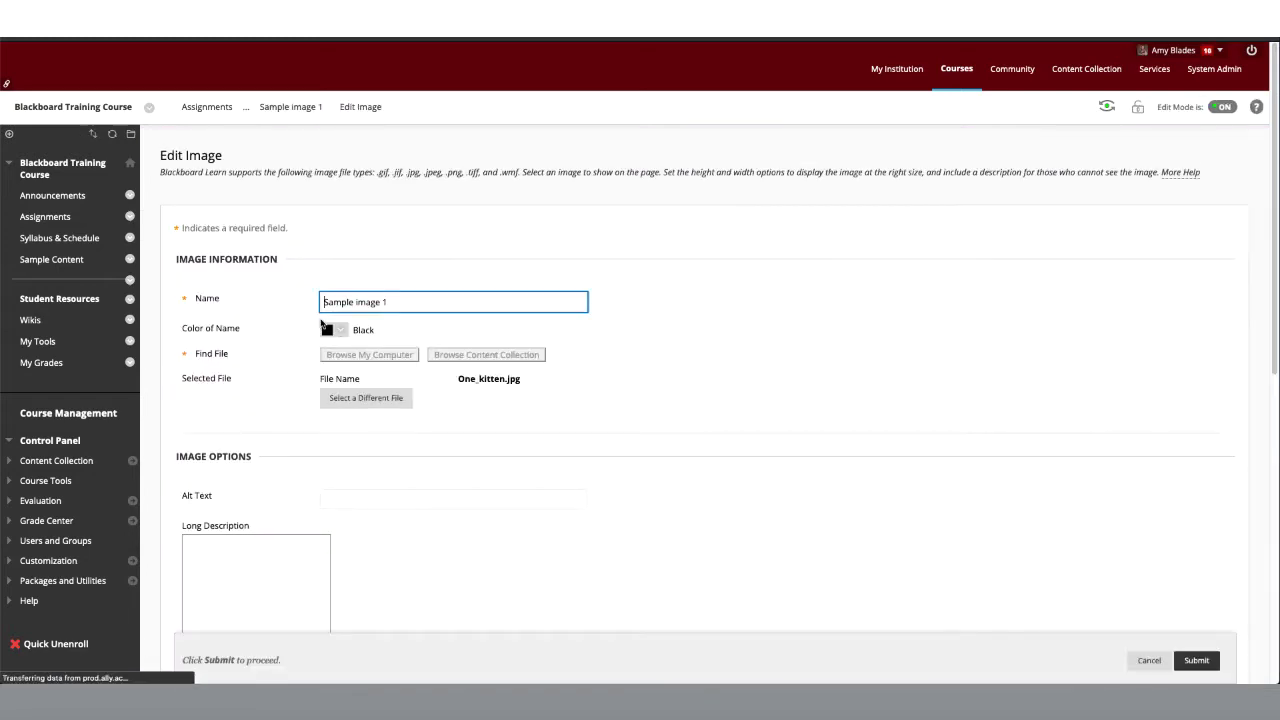
{"action": "scroll", "coordinate": [451, 419], "scroll_direction": "down", "scroll_amount": 1}
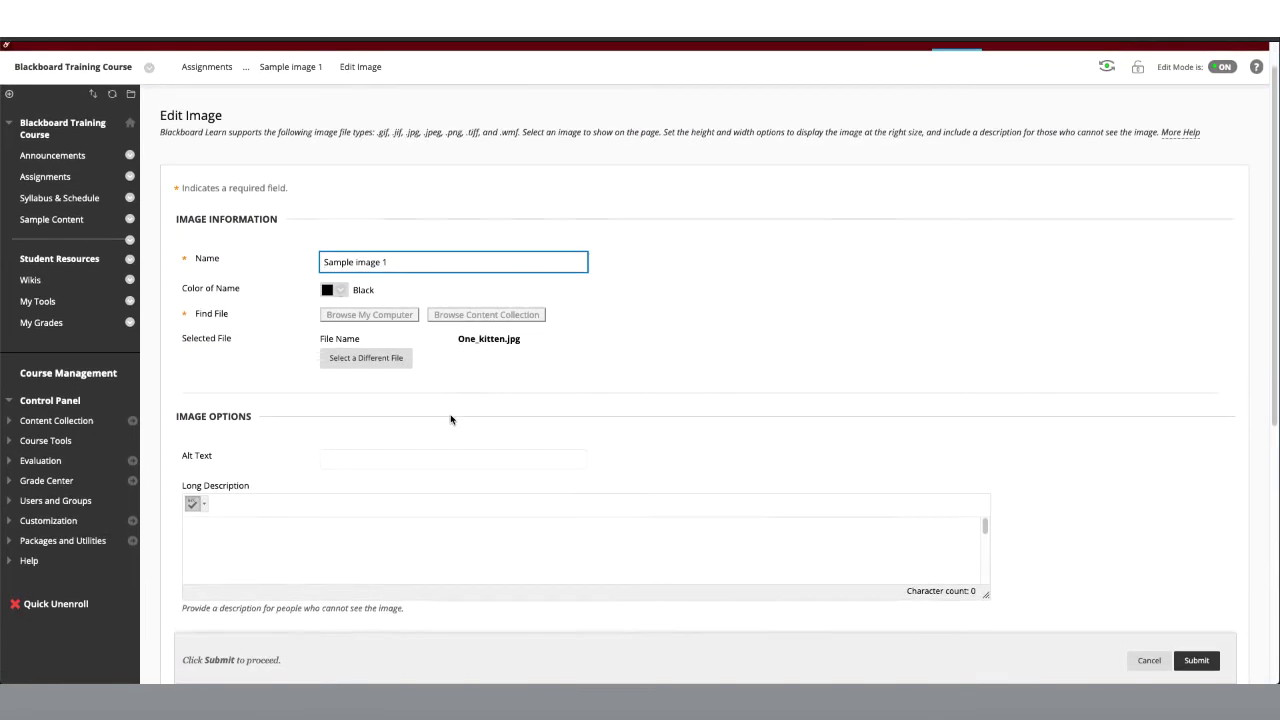
{"action": "scroll", "coordinate": [451, 419], "scroll_direction": "down", "scroll_amount": 1}
{"action": "left_click", "coordinate": [423, 423]}
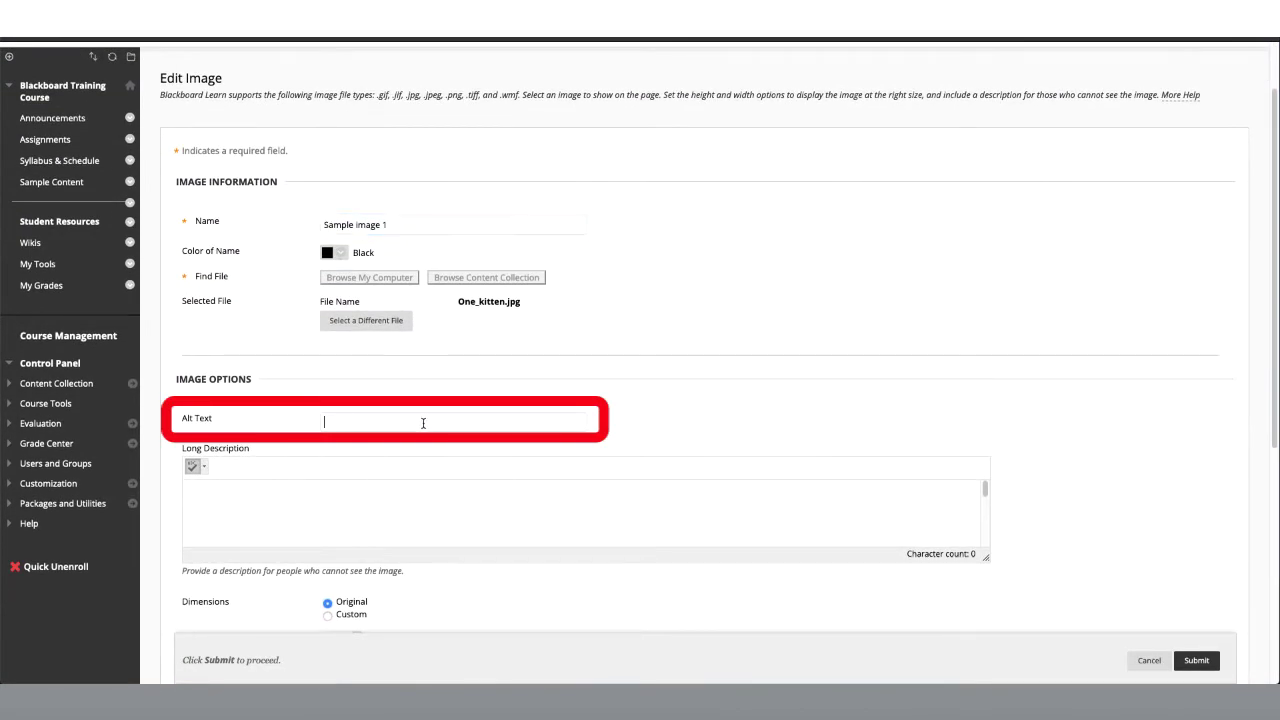
{"action": "type", "text": "Kitten image"}
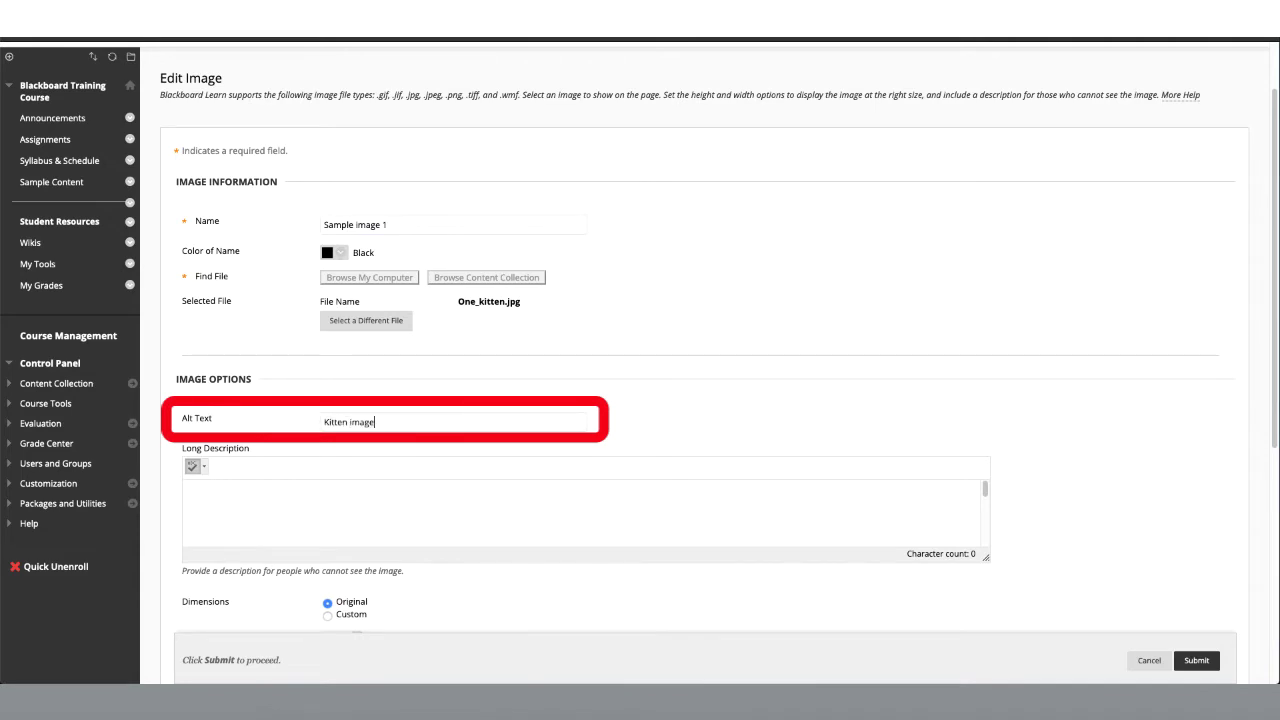
{"action": "left_click", "coordinate": [450, 446]}
{"action": "scroll", "coordinate": [450, 447], "scroll_direction": "down", "scroll_amount": 1}
{"action": "scroll", "coordinate": [450, 447], "scroll_direction": "down", "scroll_amount": 5}
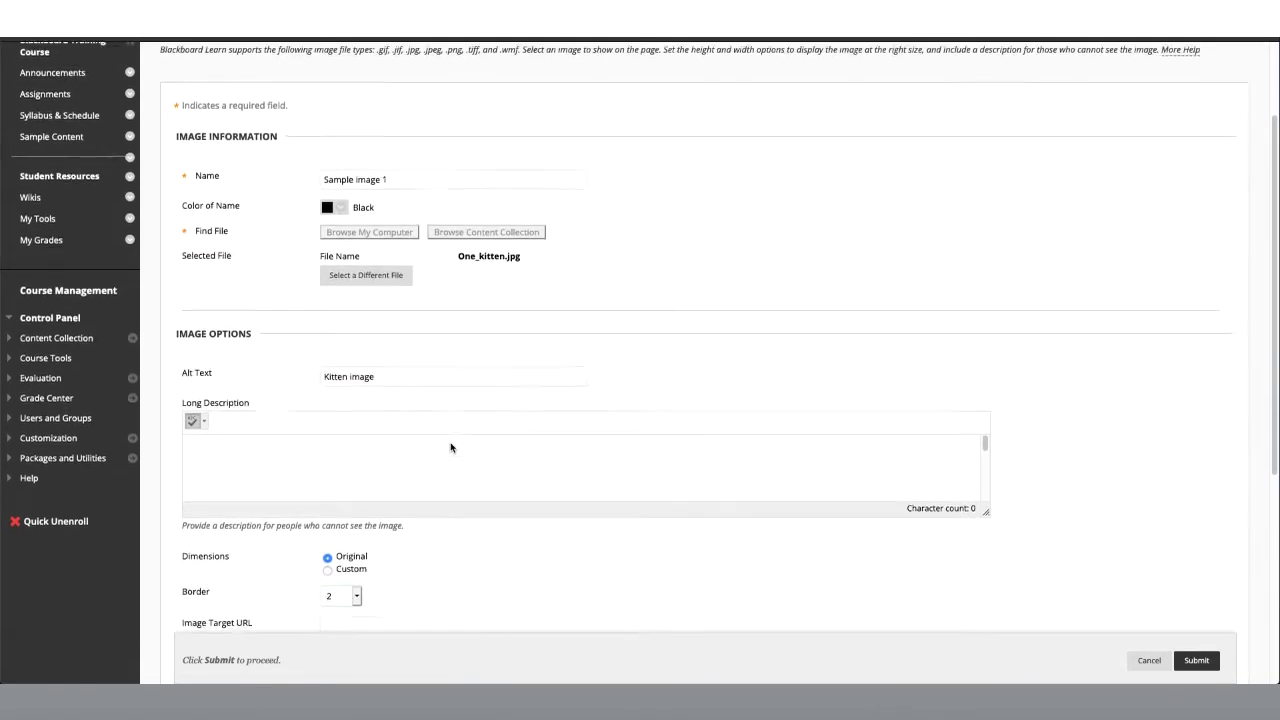
{"action": "scroll", "coordinate": [450, 443], "scroll_direction": "down", "scroll_amount": 3}
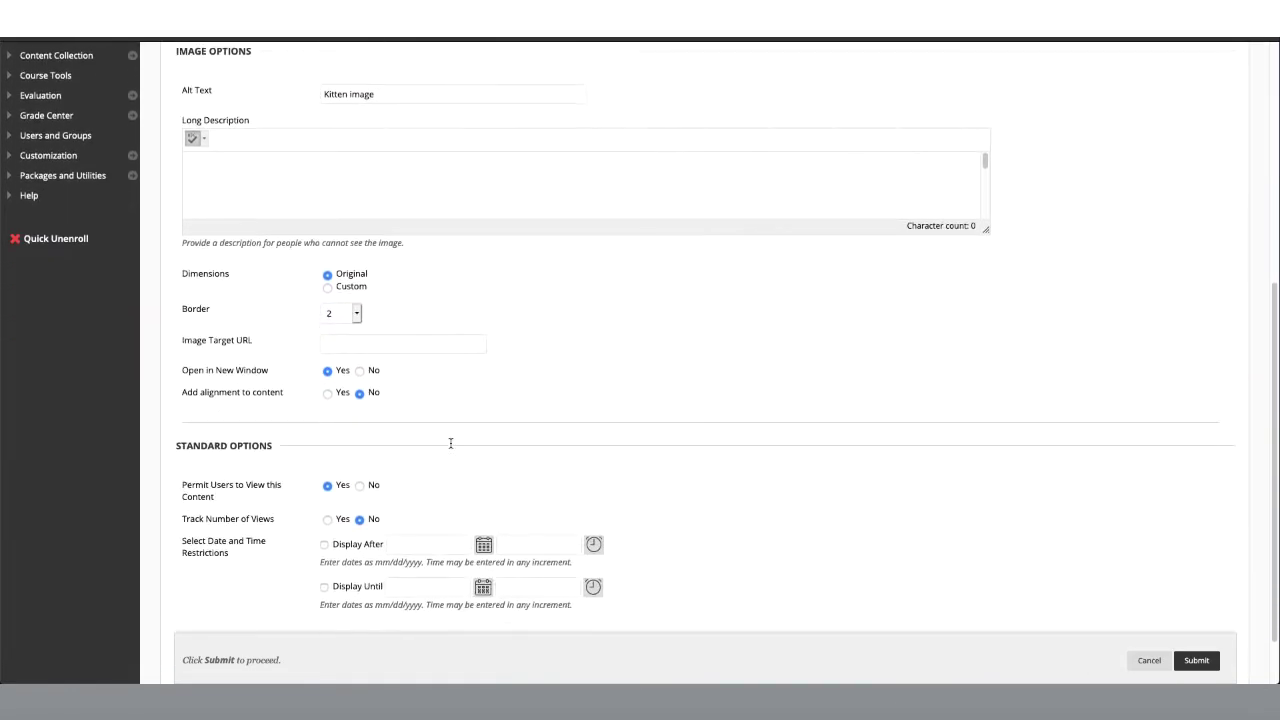
{"action": "left_click", "coordinate": [1194, 627]}
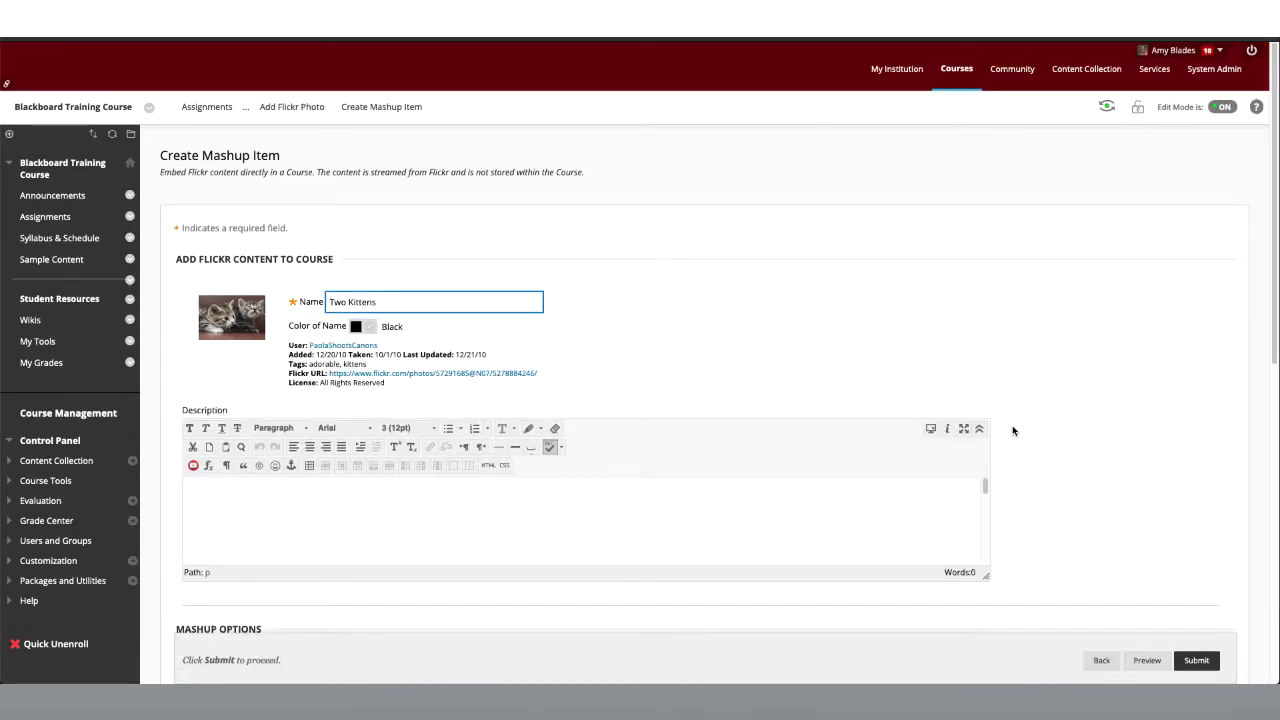
- Set the Two Kittens photo's View option to Embed Photo and submit the mashup item
{"action": "scroll", "coordinate": [1013, 430], "scroll_direction": "down", "scroll_amount": 2}
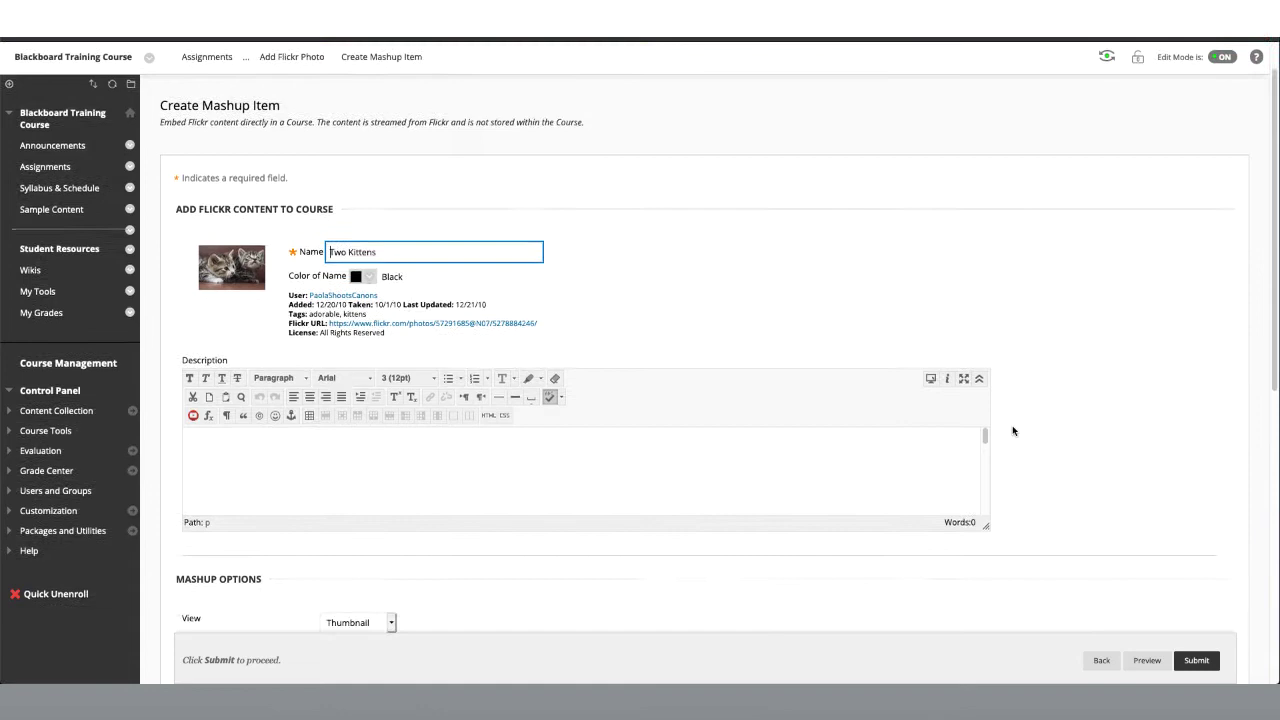
{"action": "scroll", "coordinate": [1013, 431], "scroll_direction": "down", "scroll_amount": 2}
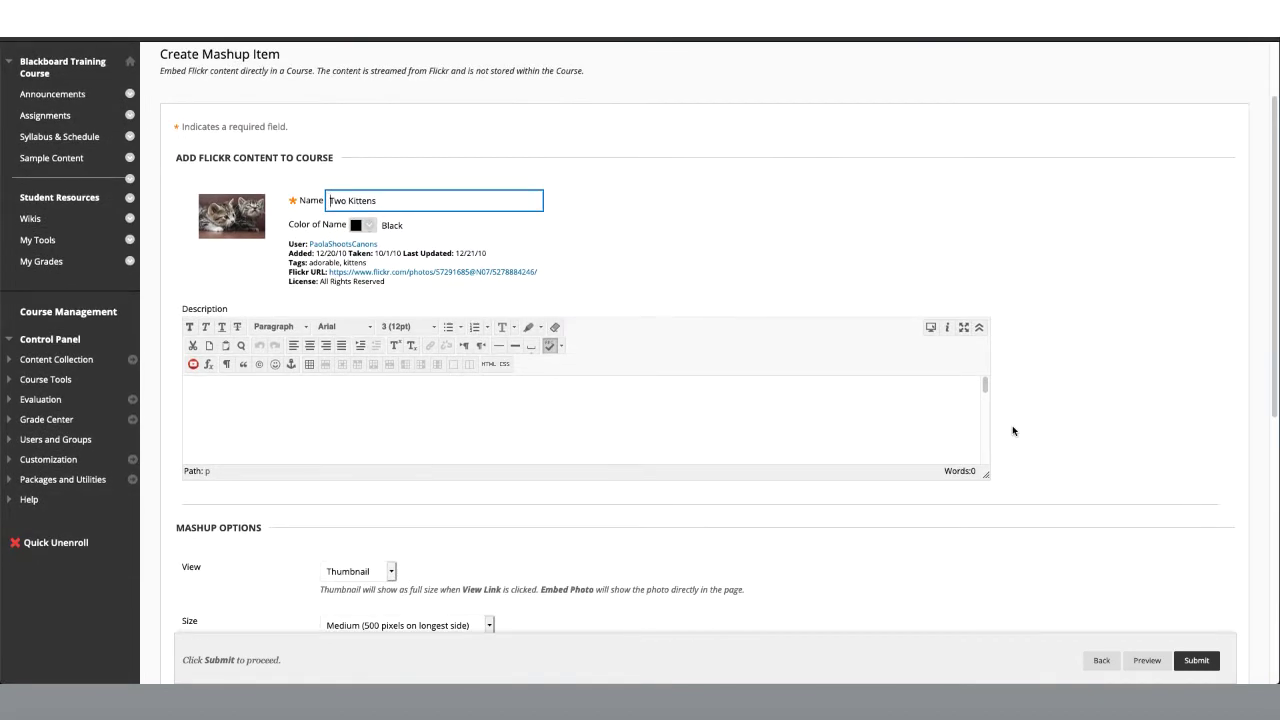
{"action": "scroll", "coordinate": [1013, 431], "scroll_direction": "down", "scroll_amount": 8}
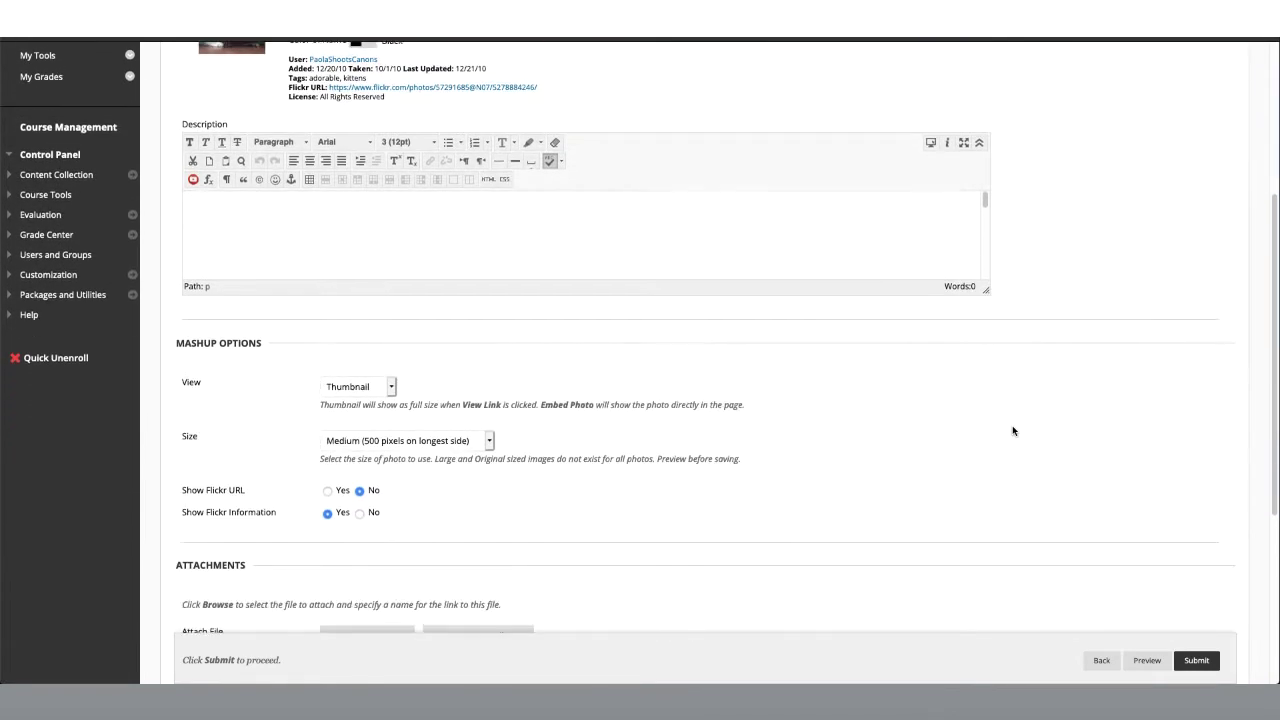
{"action": "scroll", "coordinate": [1013, 431], "scroll_direction": "down", "scroll_amount": 1}
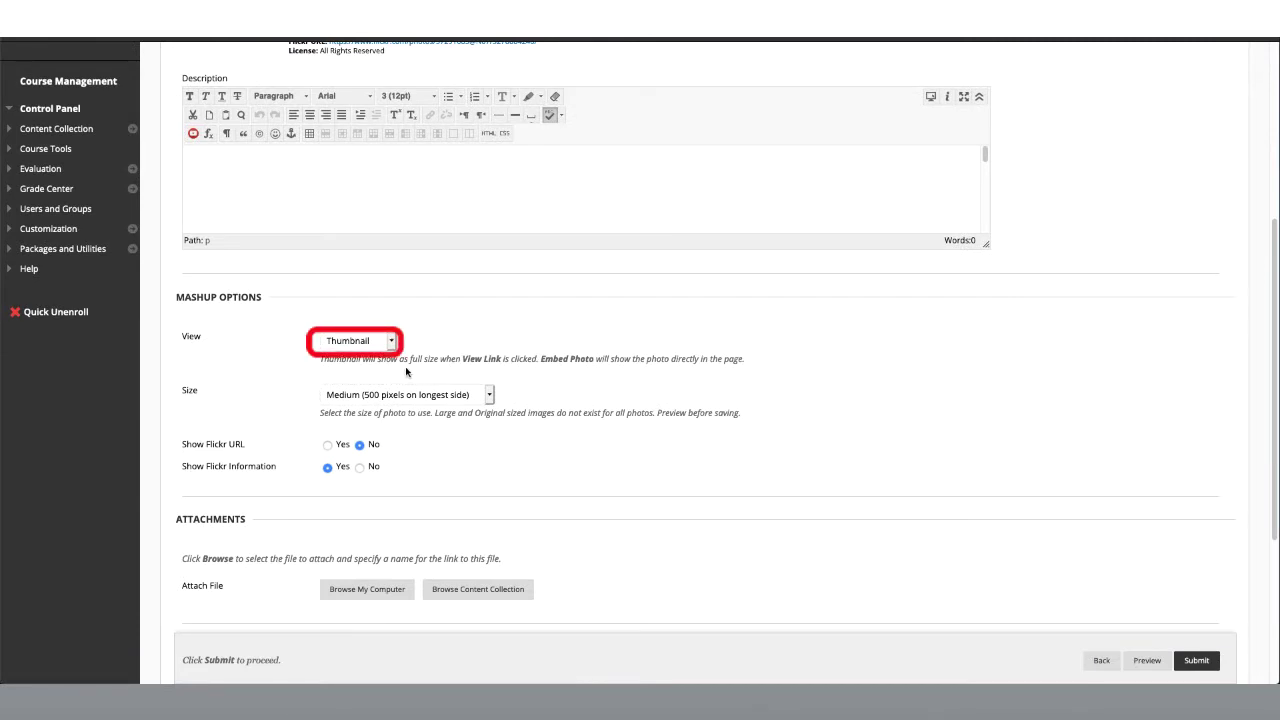
{"action": "left_click", "coordinate": [392, 344]}
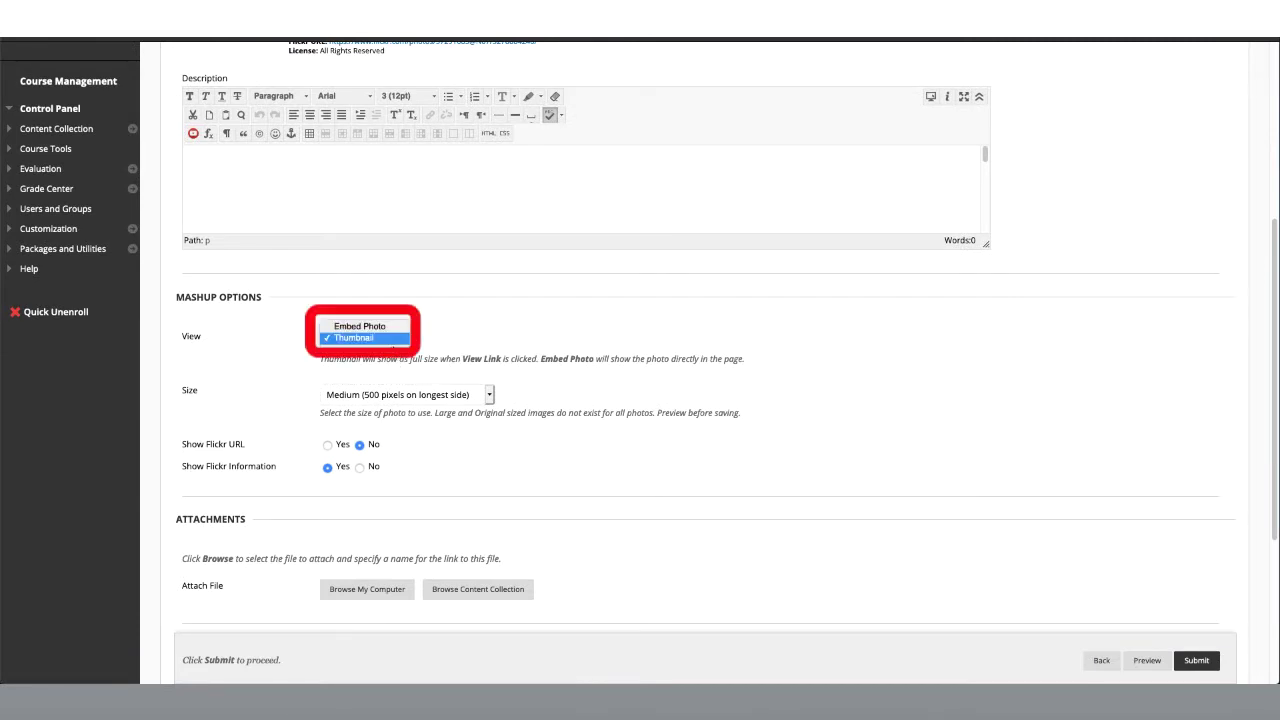
{"action": "left_click", "coordinate": [390, 327]}
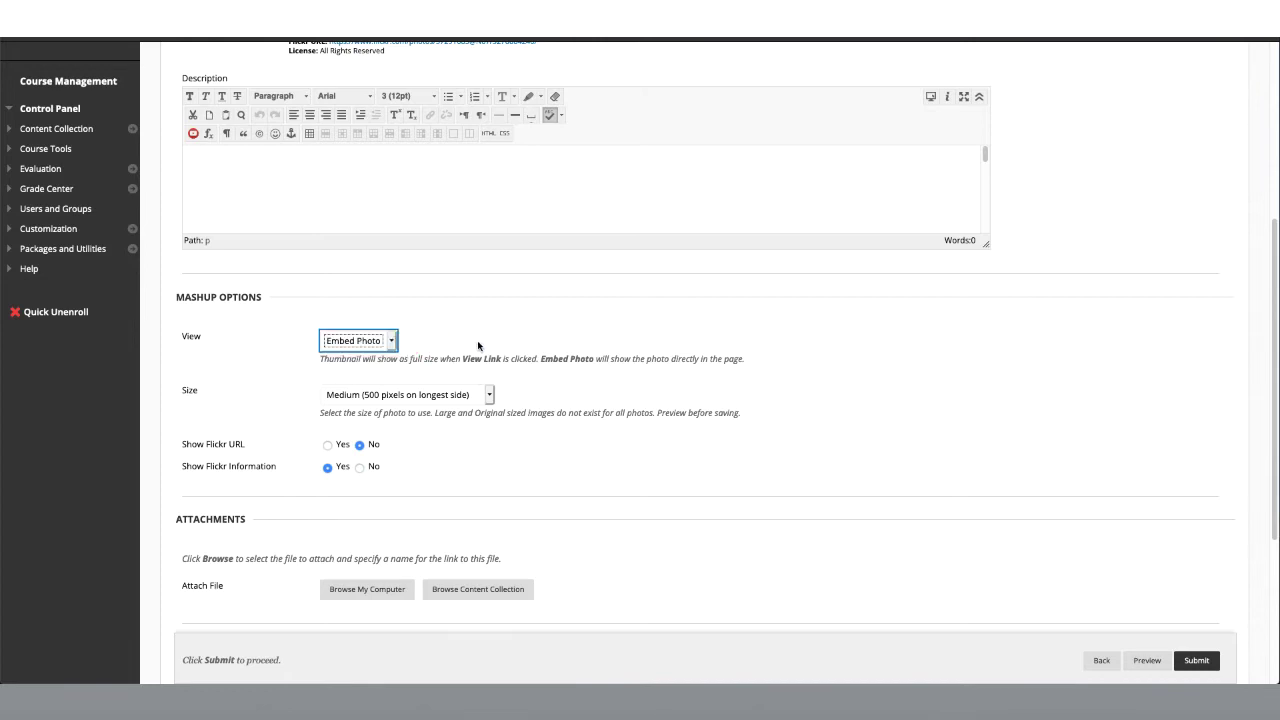
{"action": "scroll", "coordinate": [478, 345], "scroll_direction": "down", "scroll_amount": 5}
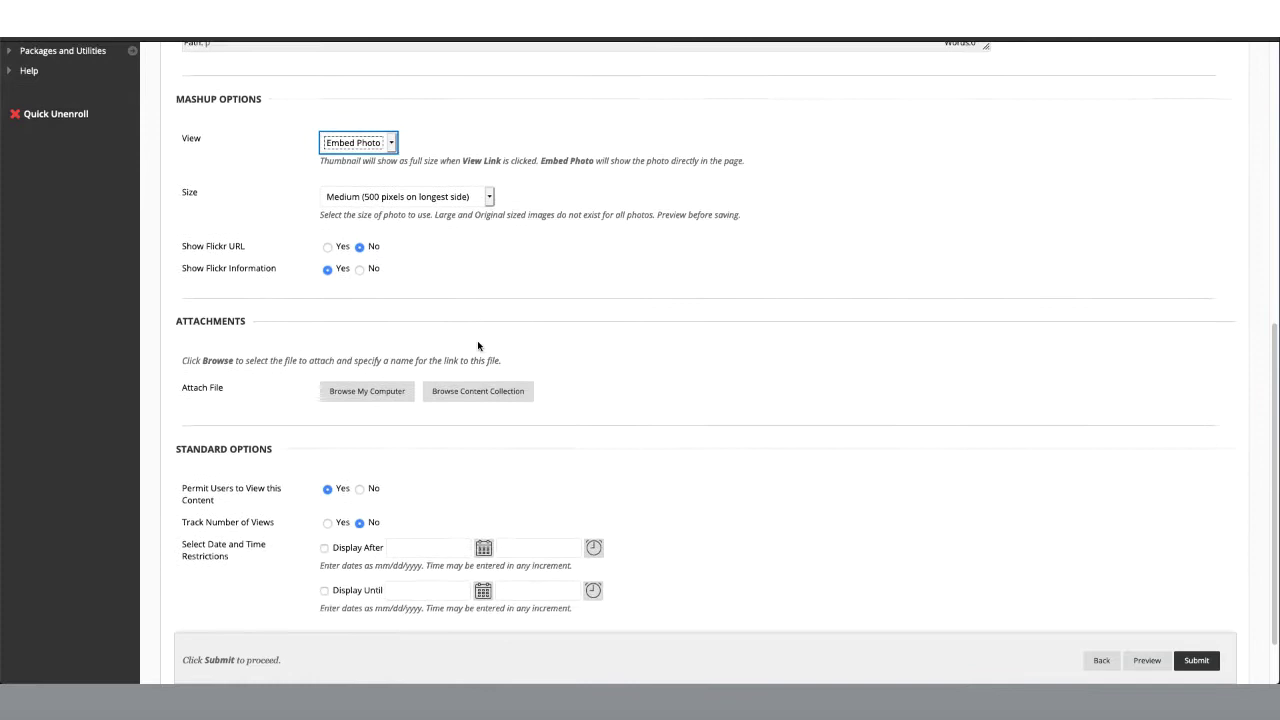
{"action": "scroll", "coordinate": [478, 345], "scroll_direction": "down", "scroll_amount": 1}
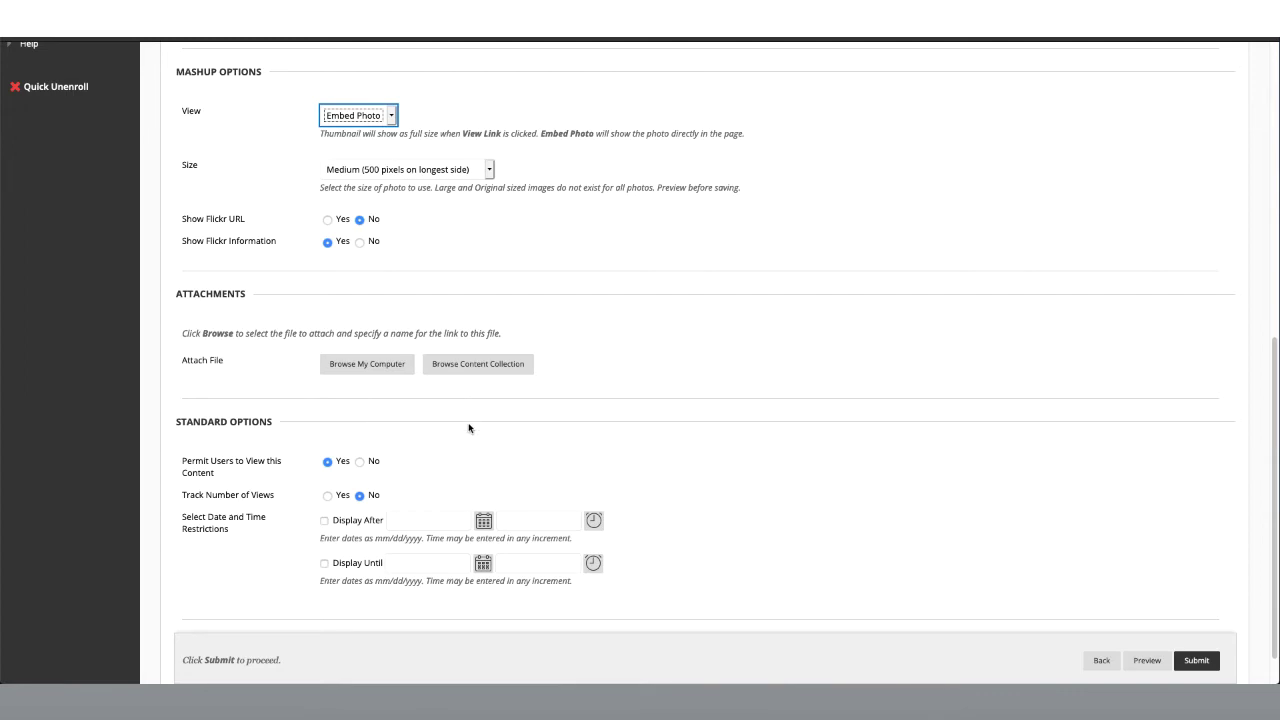
{"action": "scroll", "coordinate": [468, 428], "scroll_direction": "down", "scroll_amount": 1}
{"action": "left_click", "coordinate": [1188, 626]}
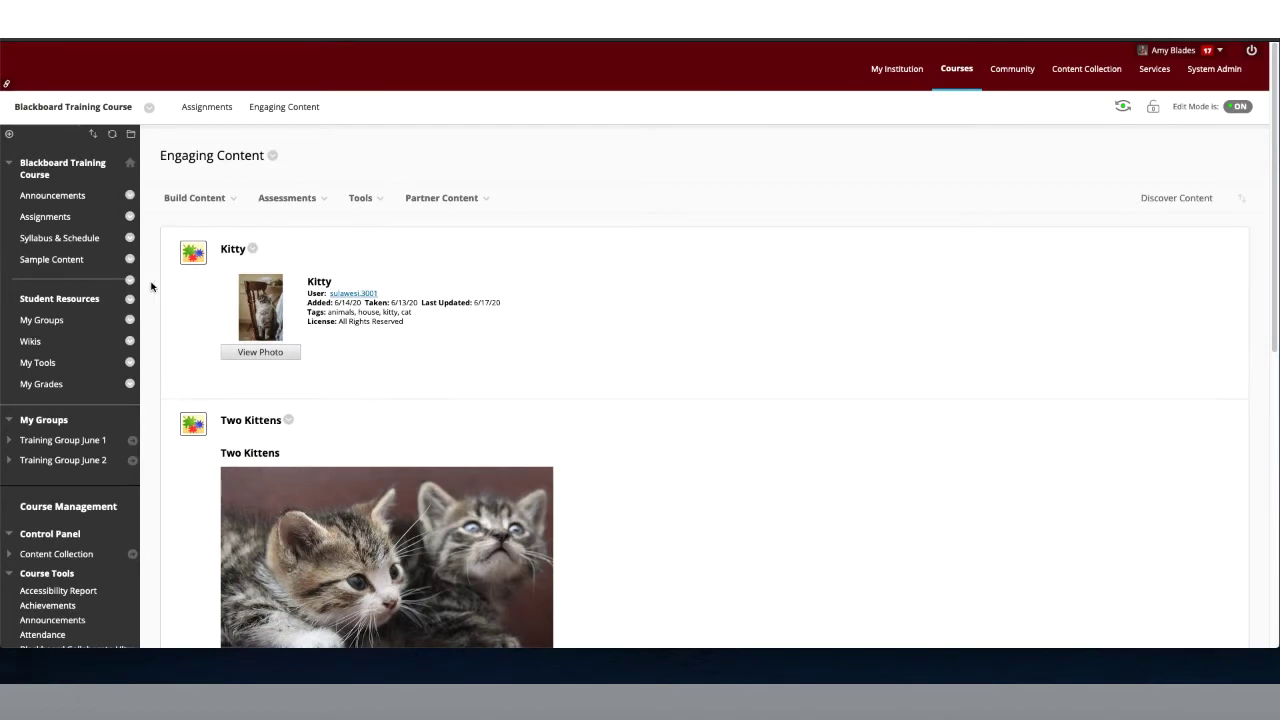
- View the Kitty photo at full size and open the Two Kittens photo on Flickr
{"action": "left_click", "coordinate": [259, 352]}
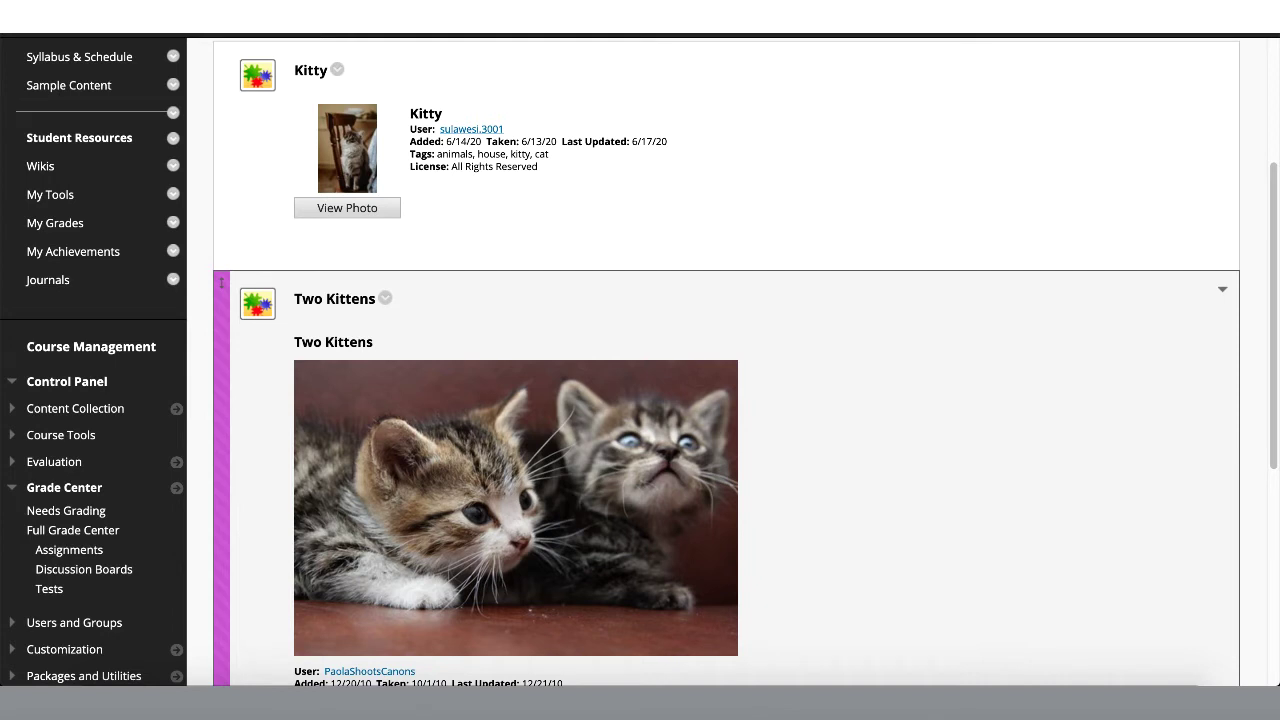
{"action": "left_click", "coordinate": [680, 546]}
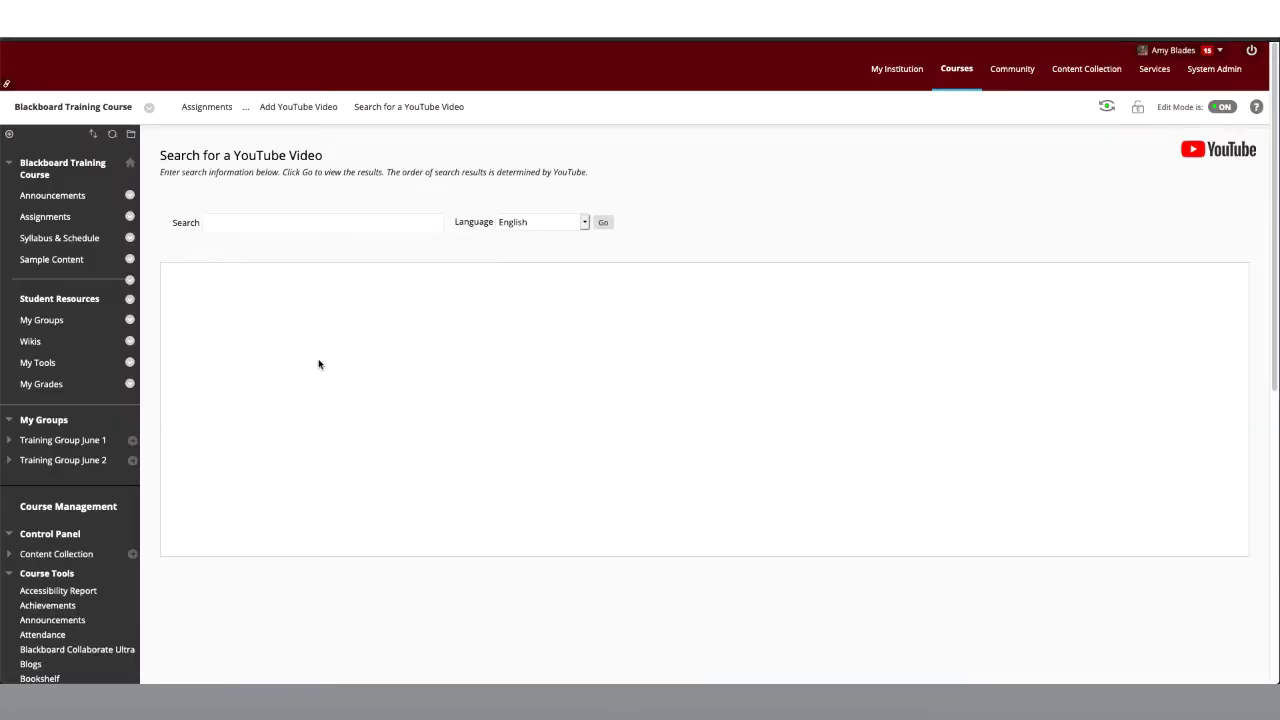
- Search for YouTube videos matching 'Missouri State Fight Song'
{"action": "left_click", "coordinate": [305, 221]}
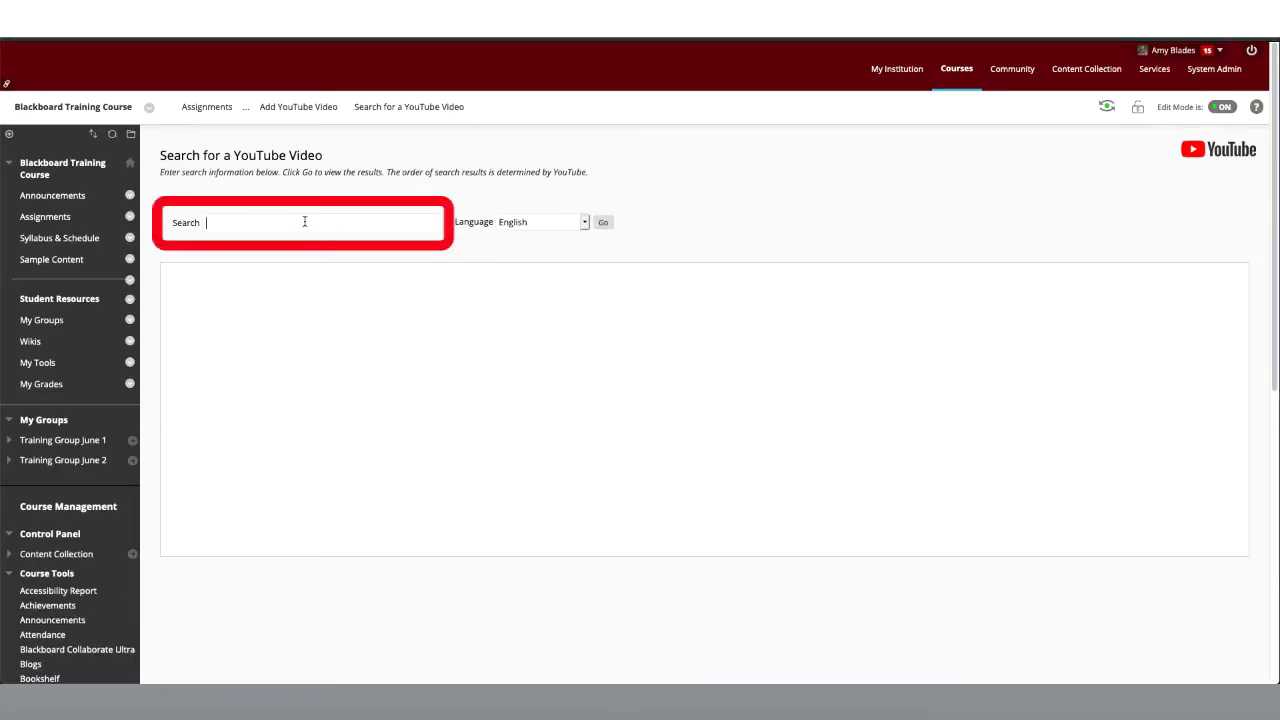
{"action": "type", "text": "Missouri State Fight Song"}
{"action": "left_click", "coordinate": [607, 230]}
{"action": "scroll", "coordinate": [561, 318], "scroll_direction": "down", "scroll_amount": 1}
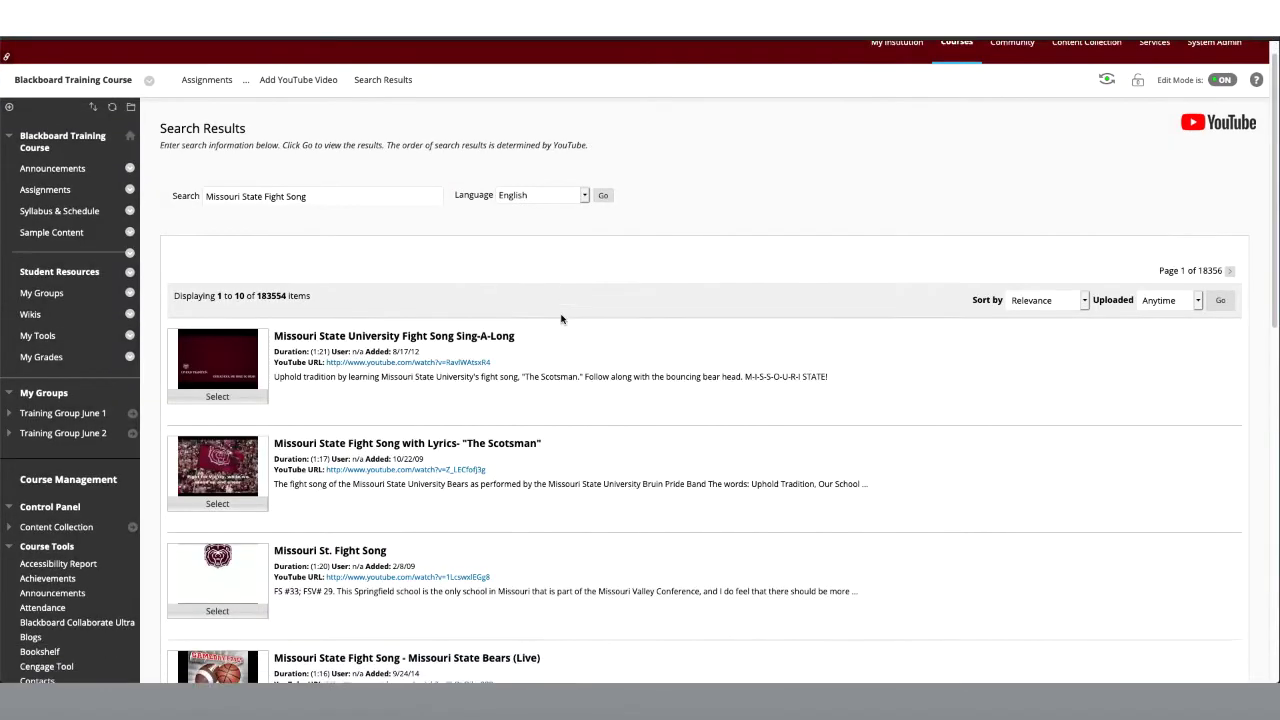
{"action": "scroll", "coordinate": [561, 318], "scroll_direction": "down", "scroll_amount": 1}
- Select the Fight Song Sing-A-Long video, keep Thumbnail view, and set Show YouTube information to No
{"action": "left_click", "coordinate": [245, 384]}
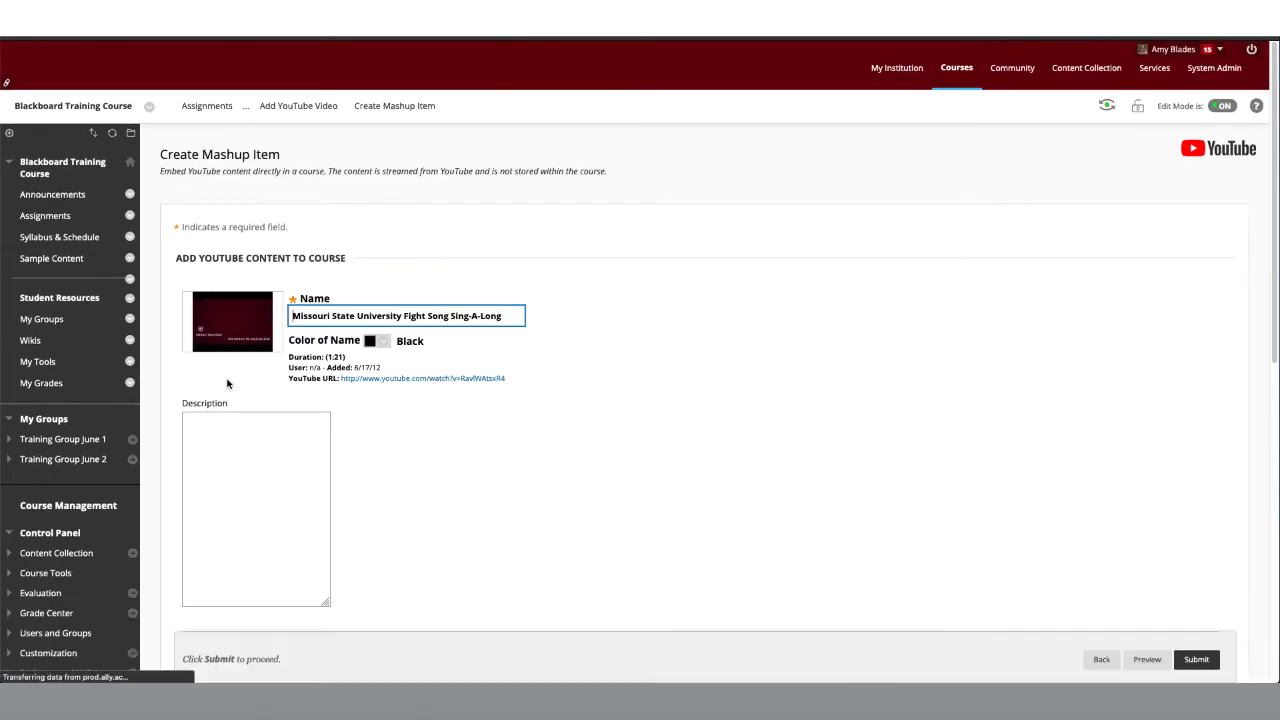
{"action": "scroll", "coordinate": [470, 435], "scroll_direction": "down", "scroll_amount": 1}
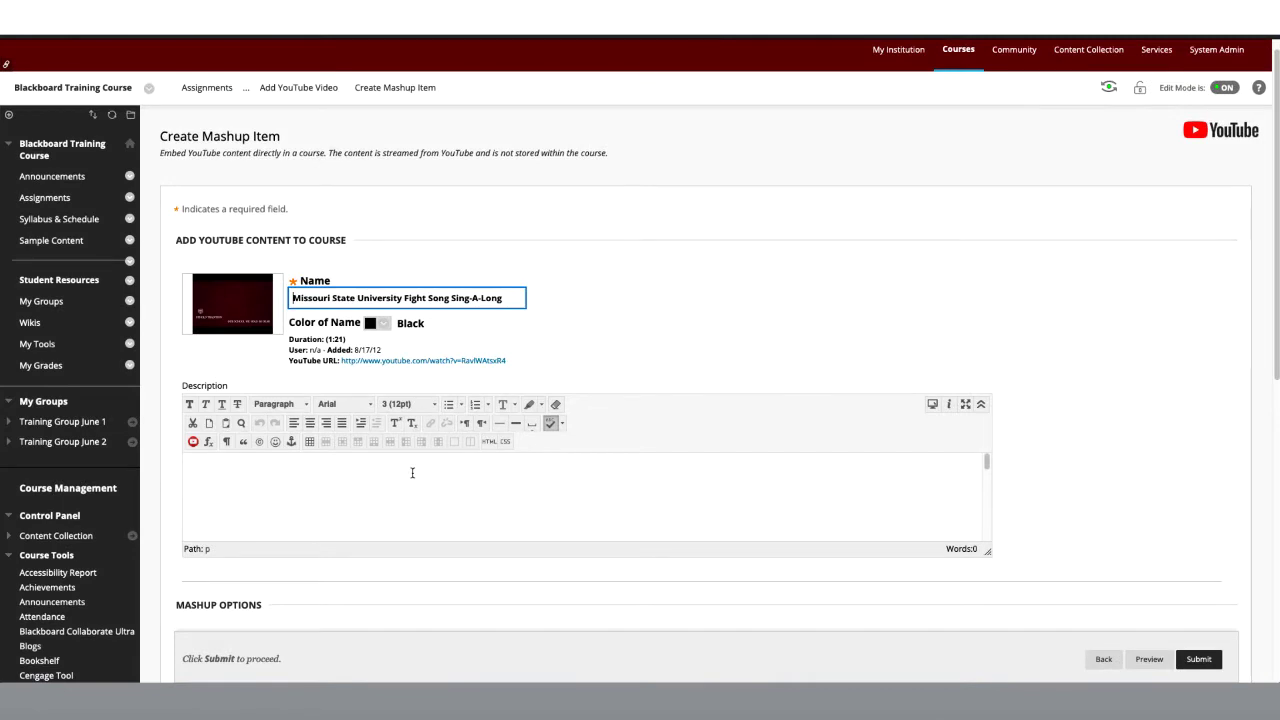
{"action": "scroll", "coordinate": [420, 472], "scroll_direction": "down", "scroll_amount": 3}
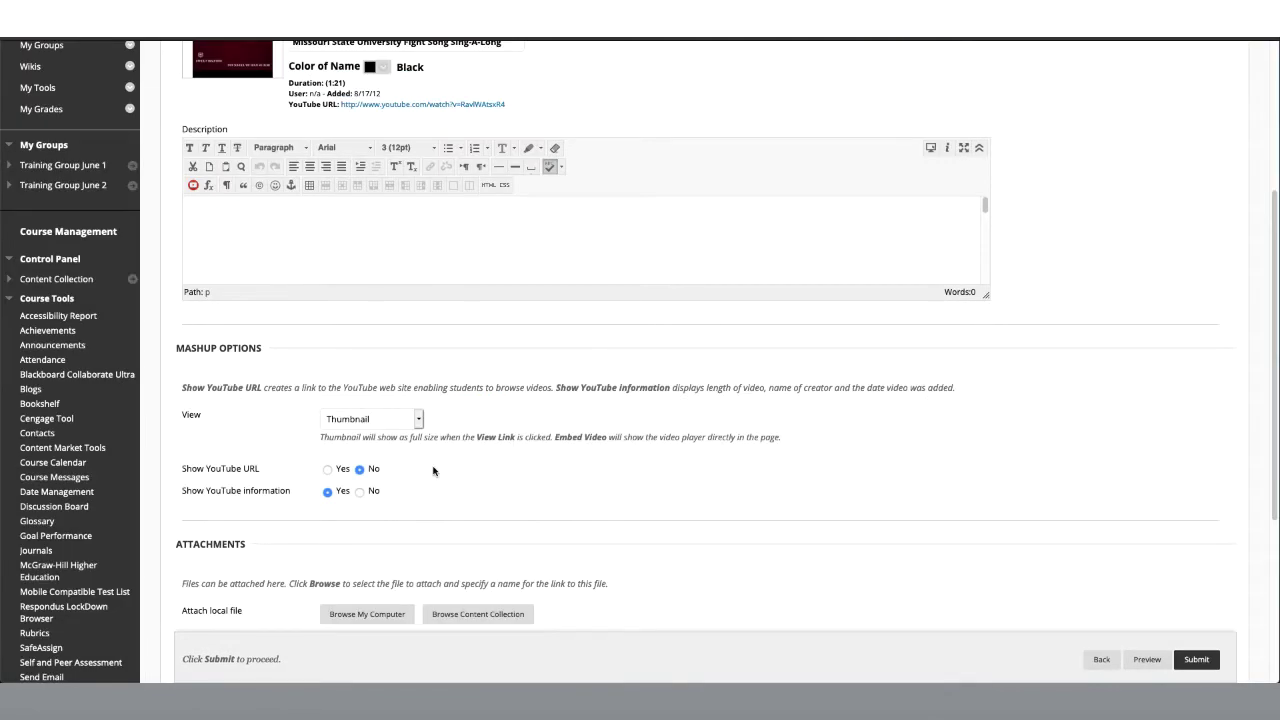
{"action": "left_click", "coordinate": [418, 420]}
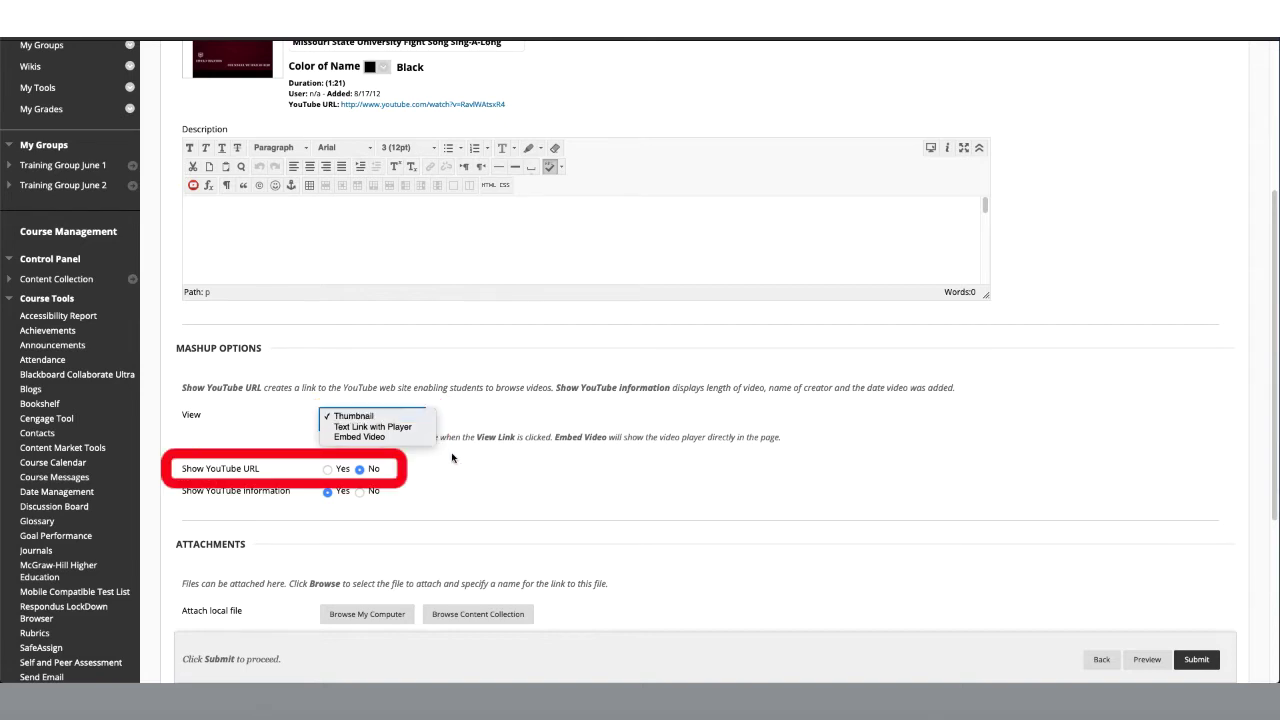
{"action": "left_click", "coordinate": [452, 457]}
{"action": "scroll", "coordinate": [452, 457], "scroll_direction": "down", "scroll_amount": 1}
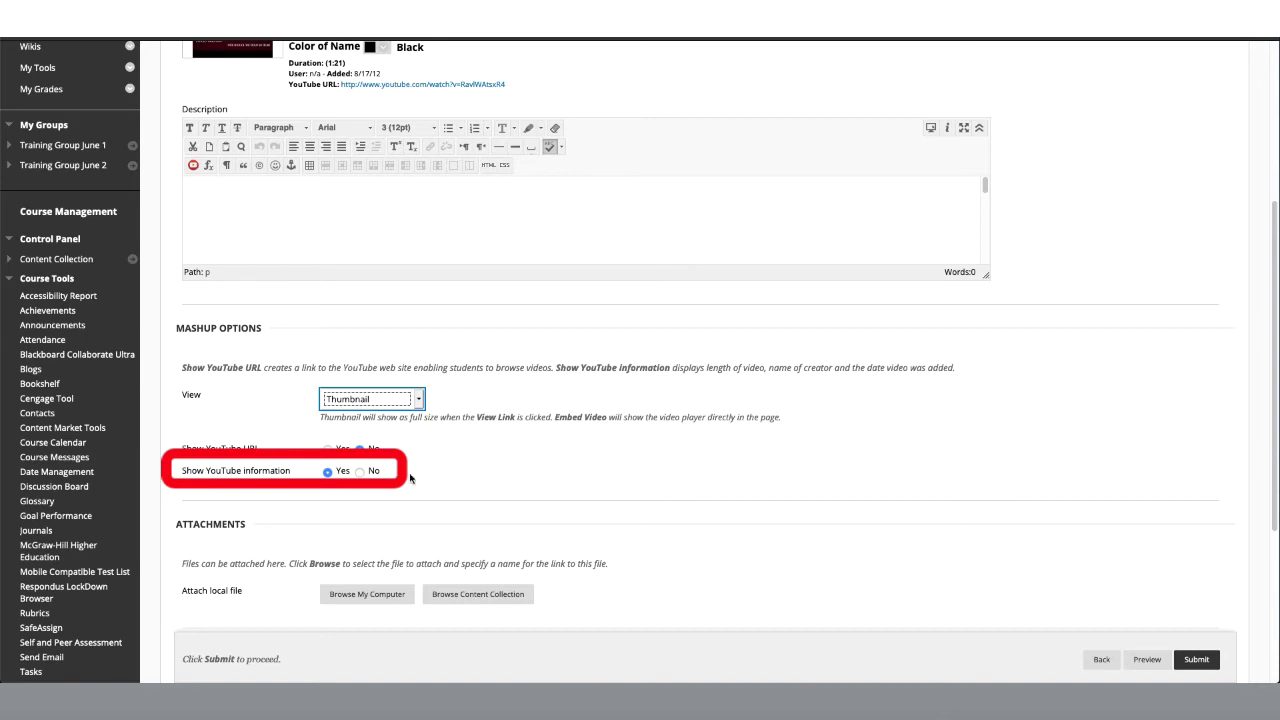
{"action": "left_click", "coordinate": [360, 472]}
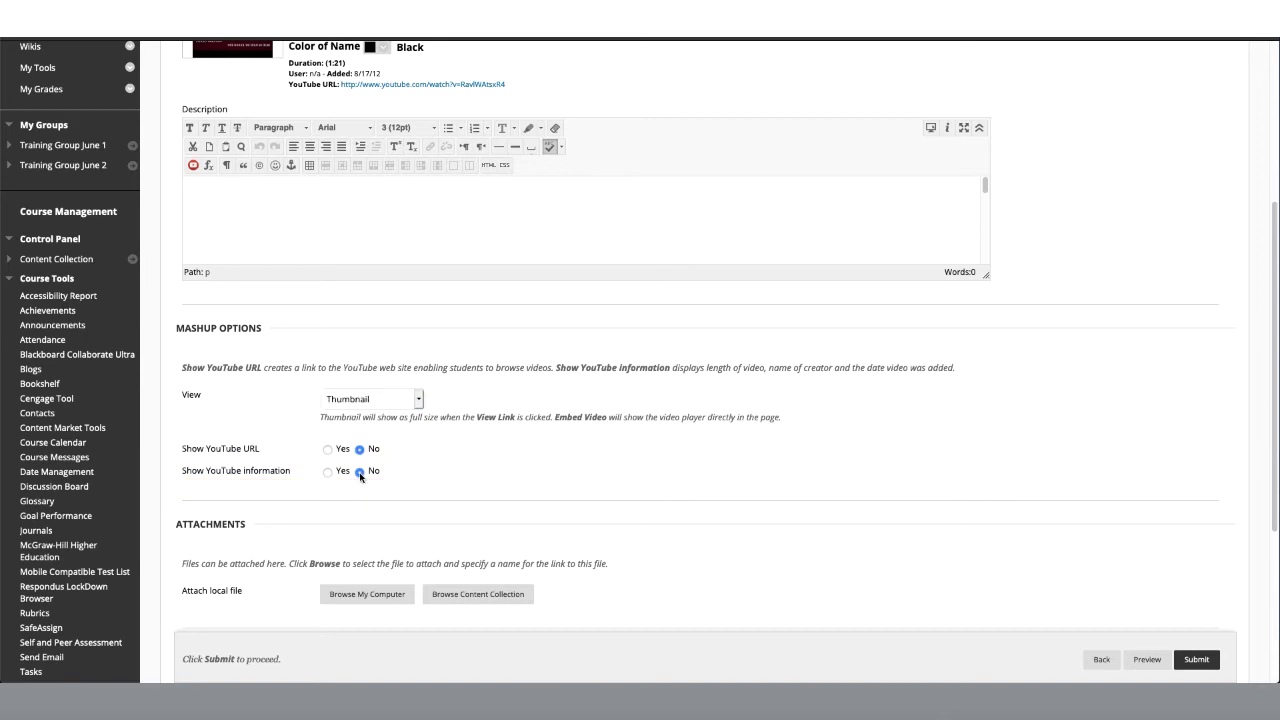
{"action": "scroll", "coordinate": [420, 462], "scroll_direction": "down", "scroll_amount": 4}
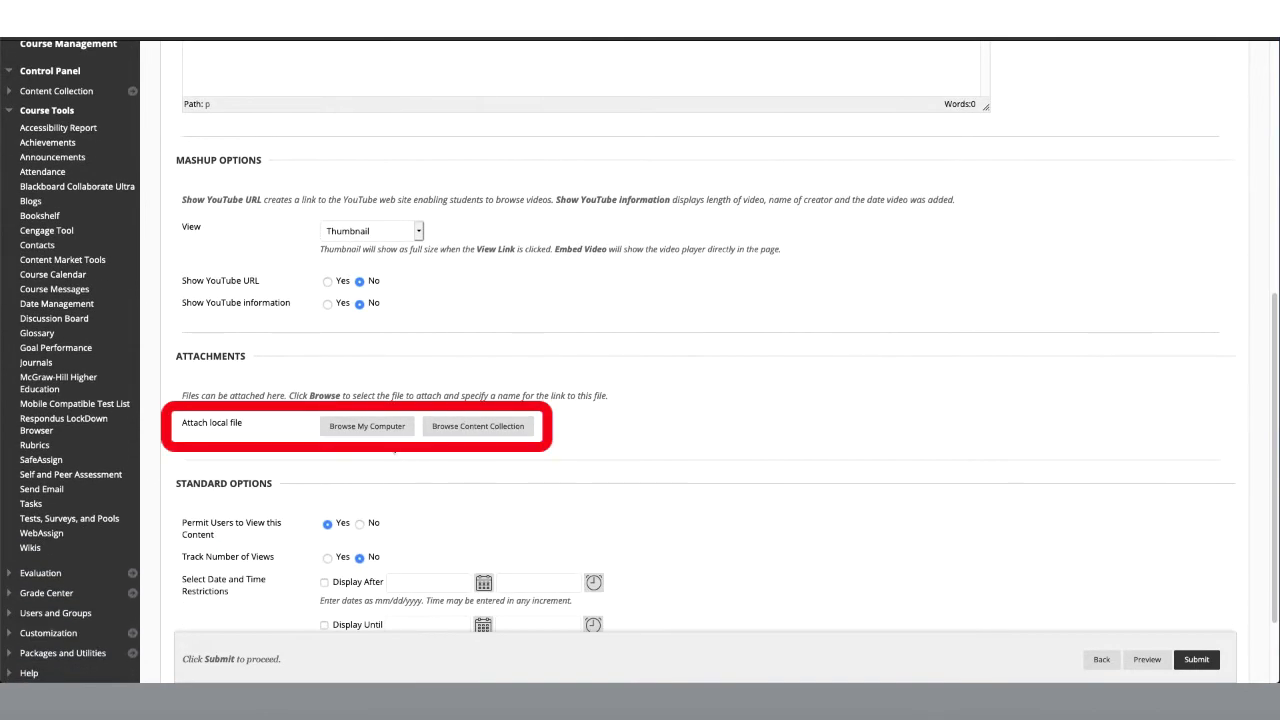
- Attach HistoryofUniversityFightSongs.png and submit the fight song mashup
{"action": "left_click", "coordinate": [385, 432]}
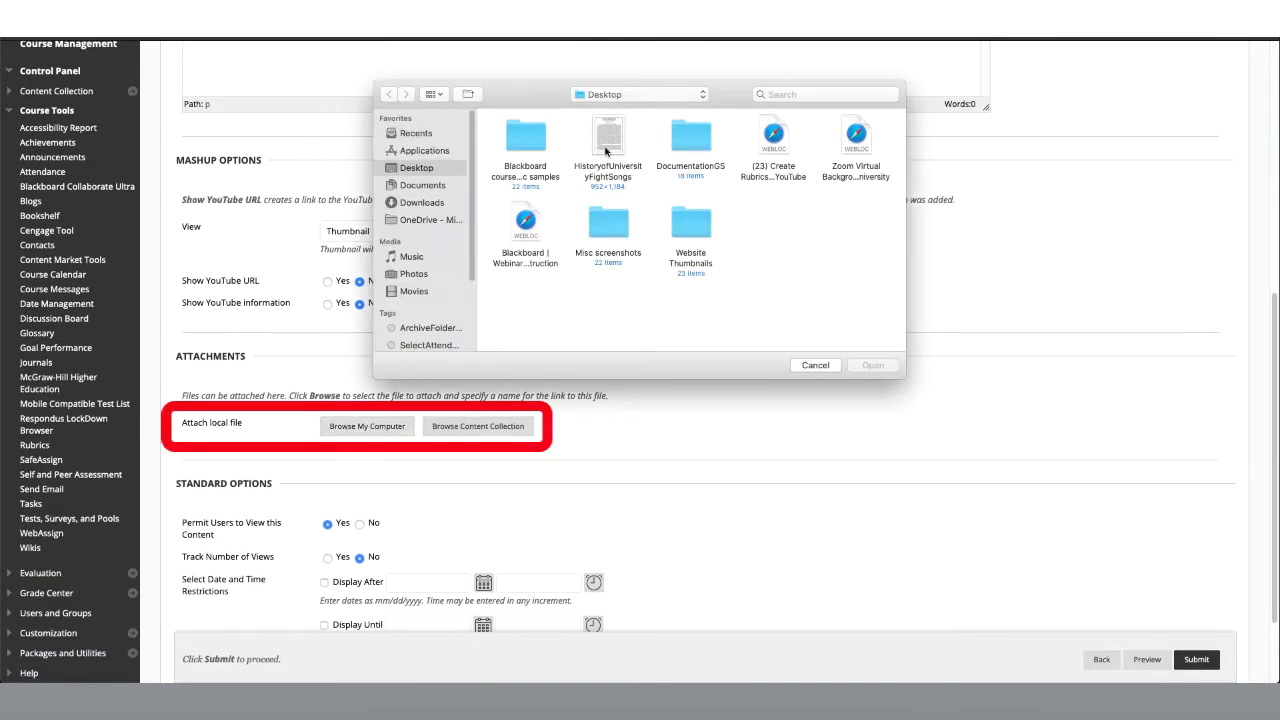
{"action": "left_click", "coordinate": [604, 149]}
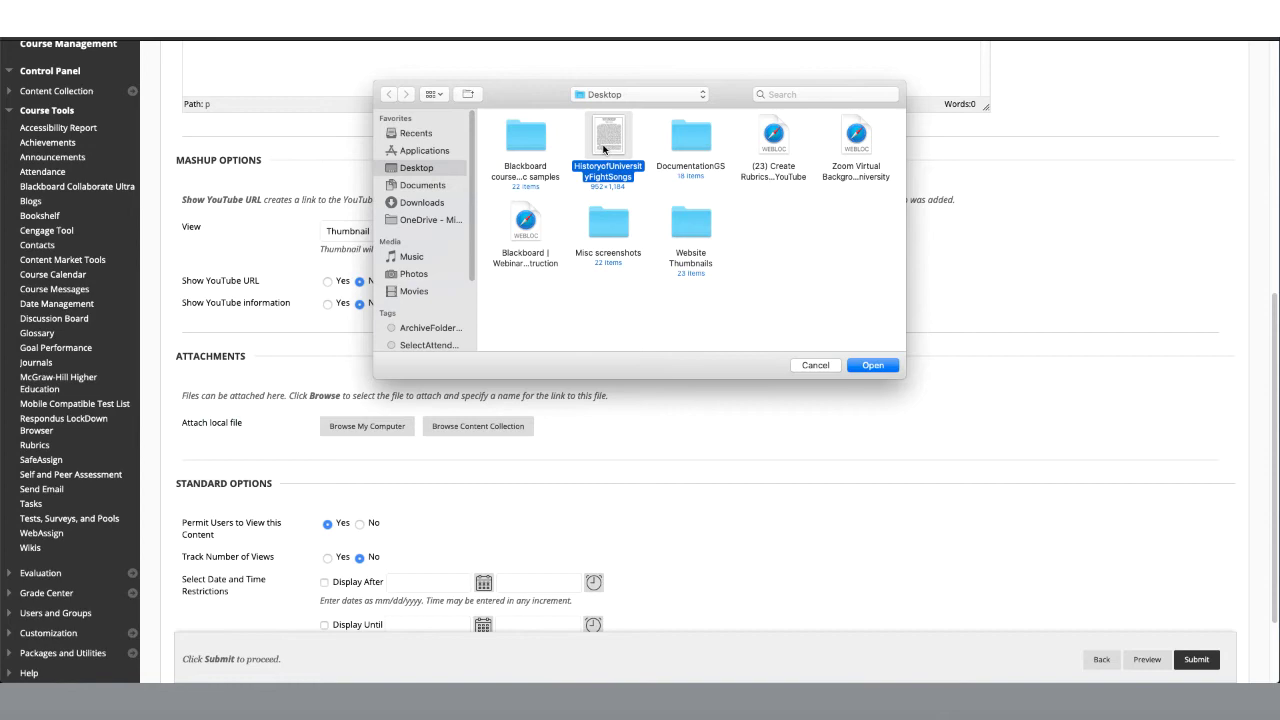
{"action": "left_click", "coordinate": [868, 367]}
{"action": "scroll", "coordinate": [867, 371], "scroll_direction": "down", "scroll_amount": 4}
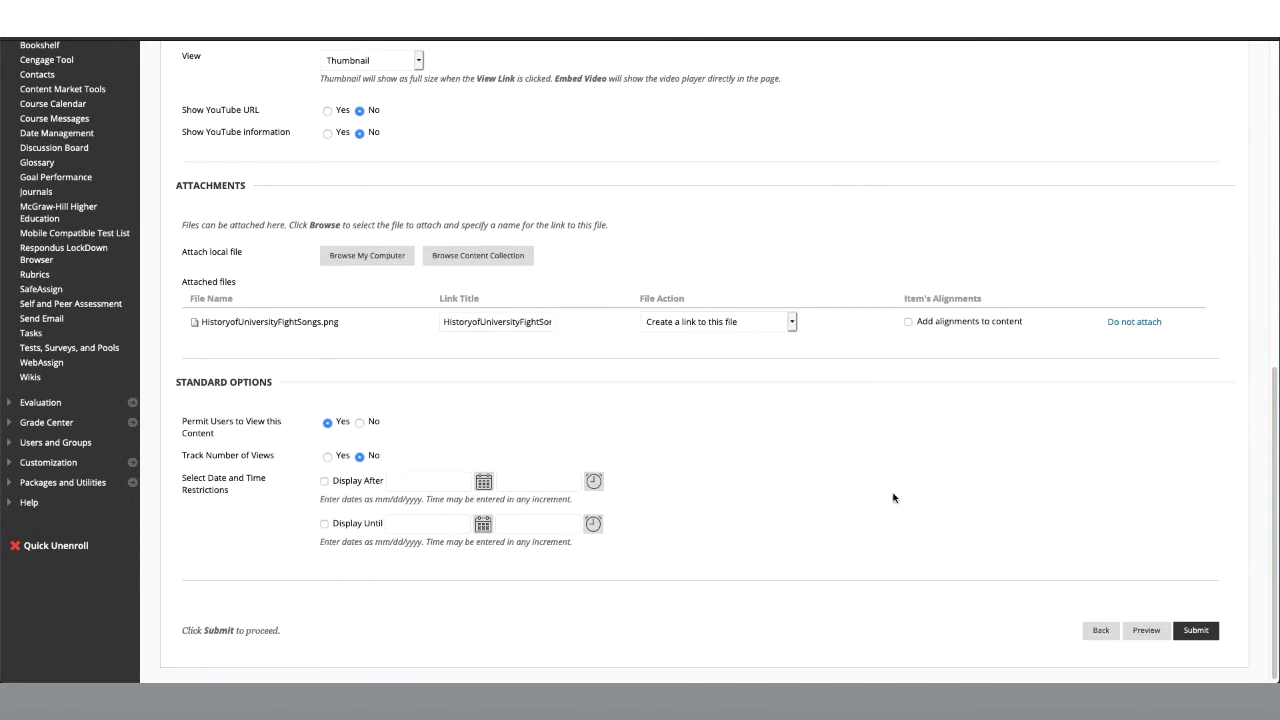
{"action": "left_click", "coordinate": [1195, 632]}
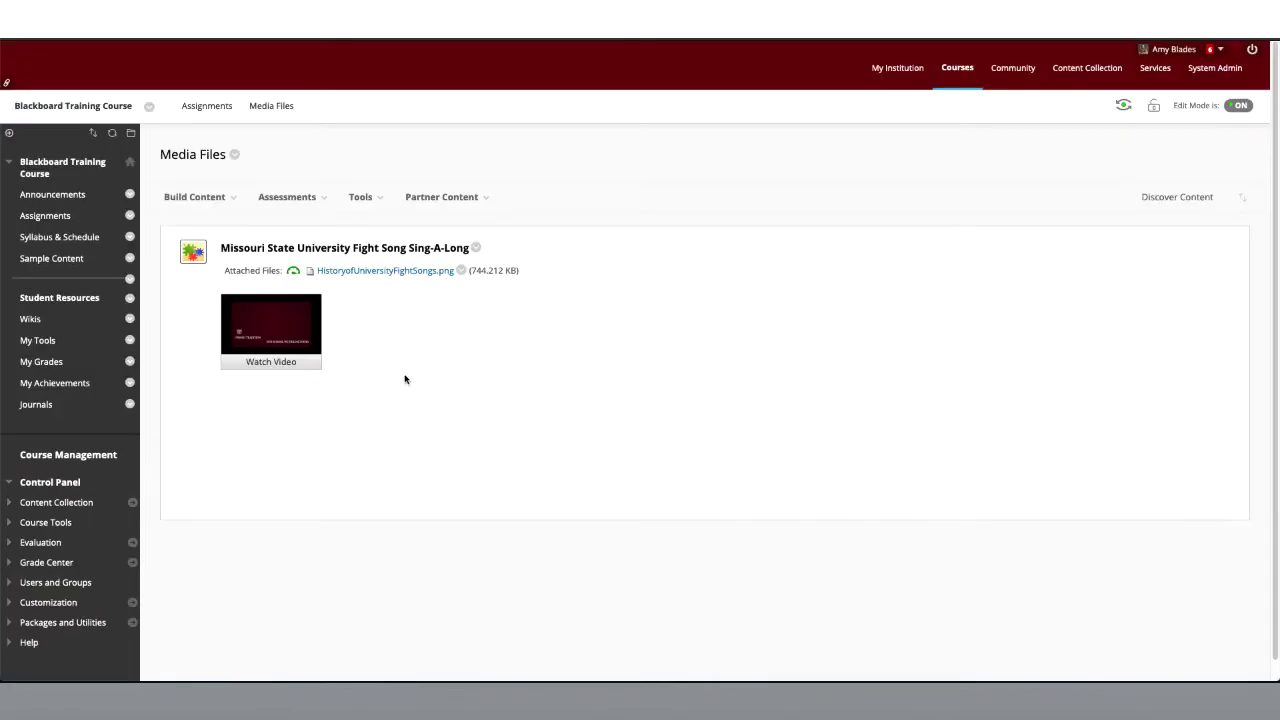
- Play and pause the fight song video in its popup, then open HistoryofUniversityFightSongs.png
{"action": "left_click", "coordinate": [292, 363]}
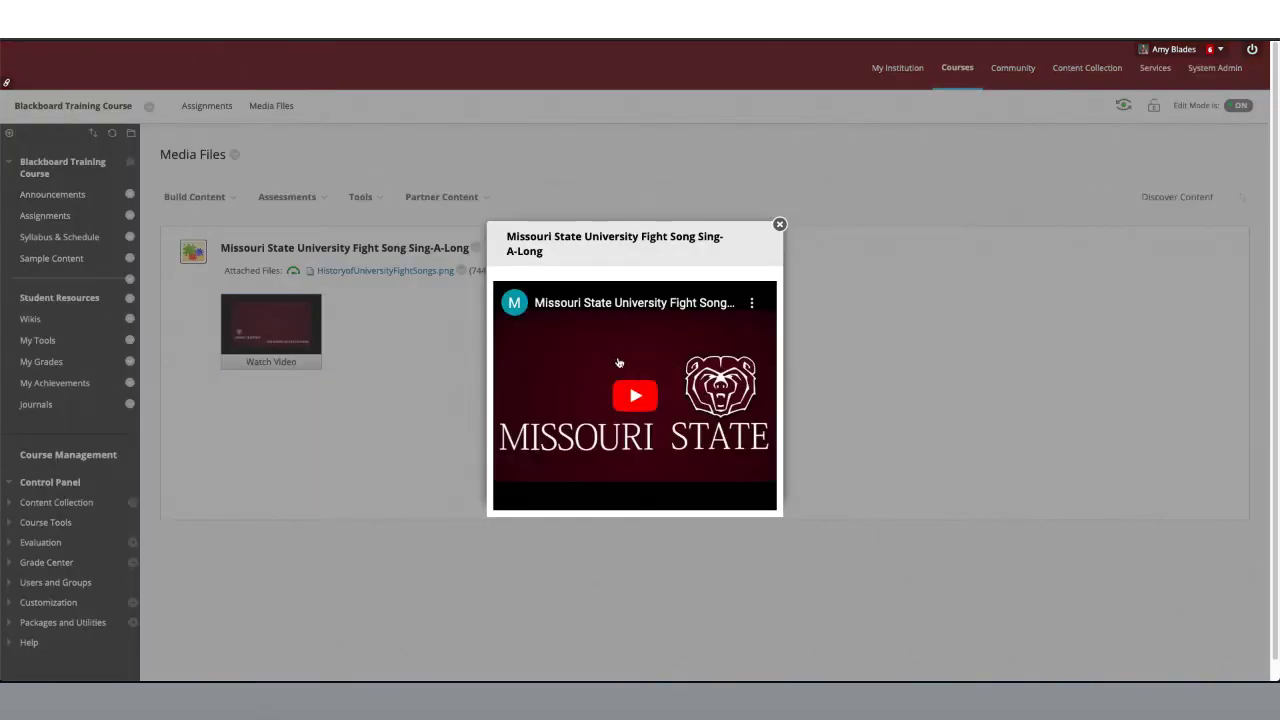
{"action": "left_click", "coordinate": [630, 393]}
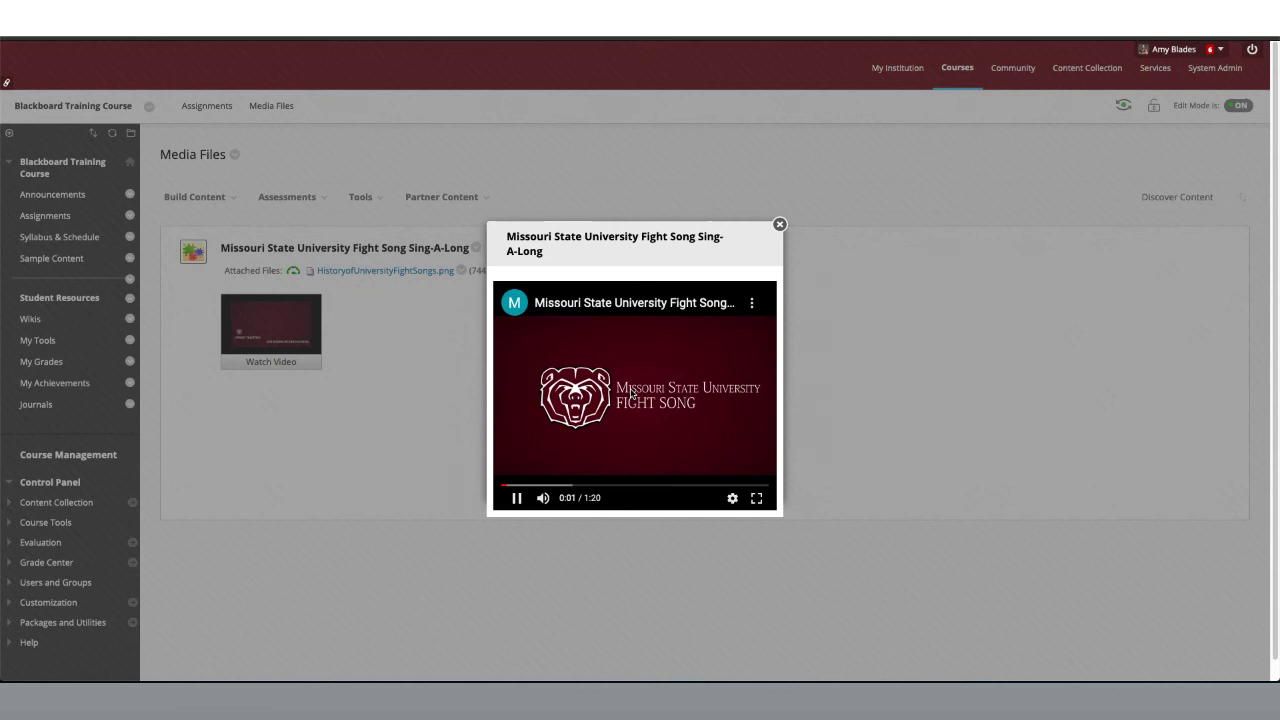
{"action": "left_click", "coordinate": [517, 498]}
{"action": "left_click", "coordinate": [779, 224]}
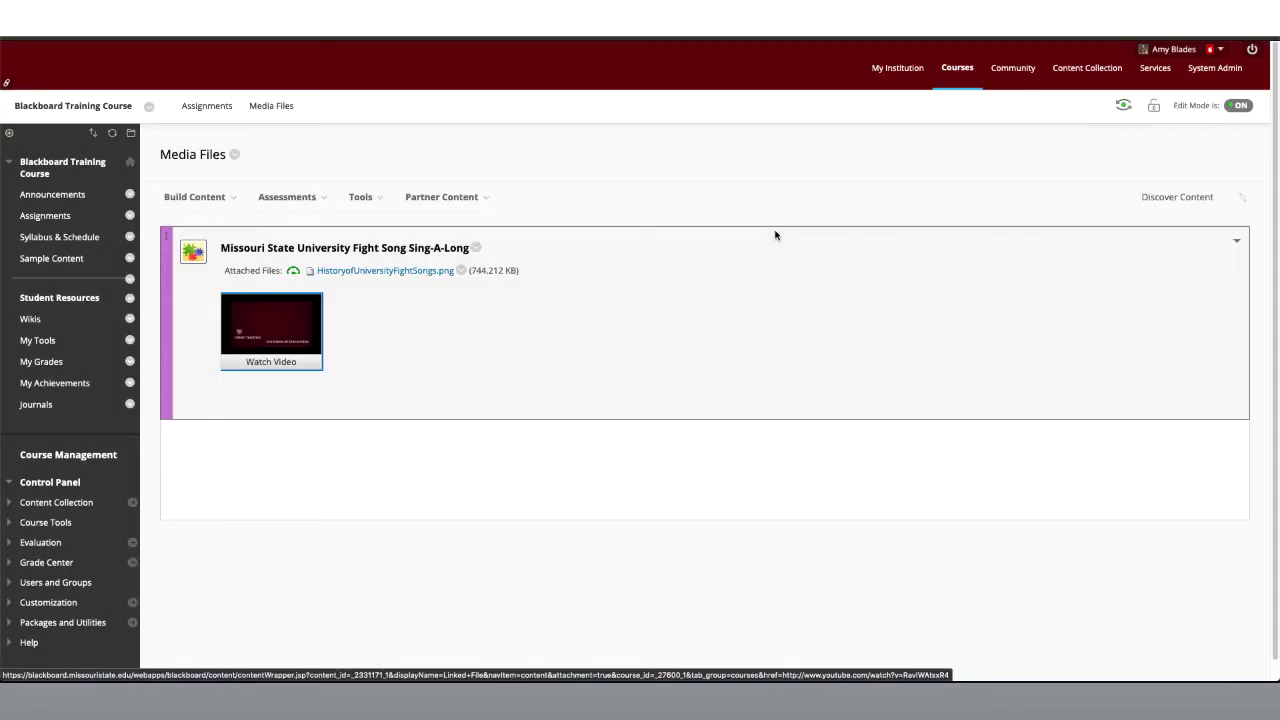
{"action": "left_click", "coordinate": [420, 271]}
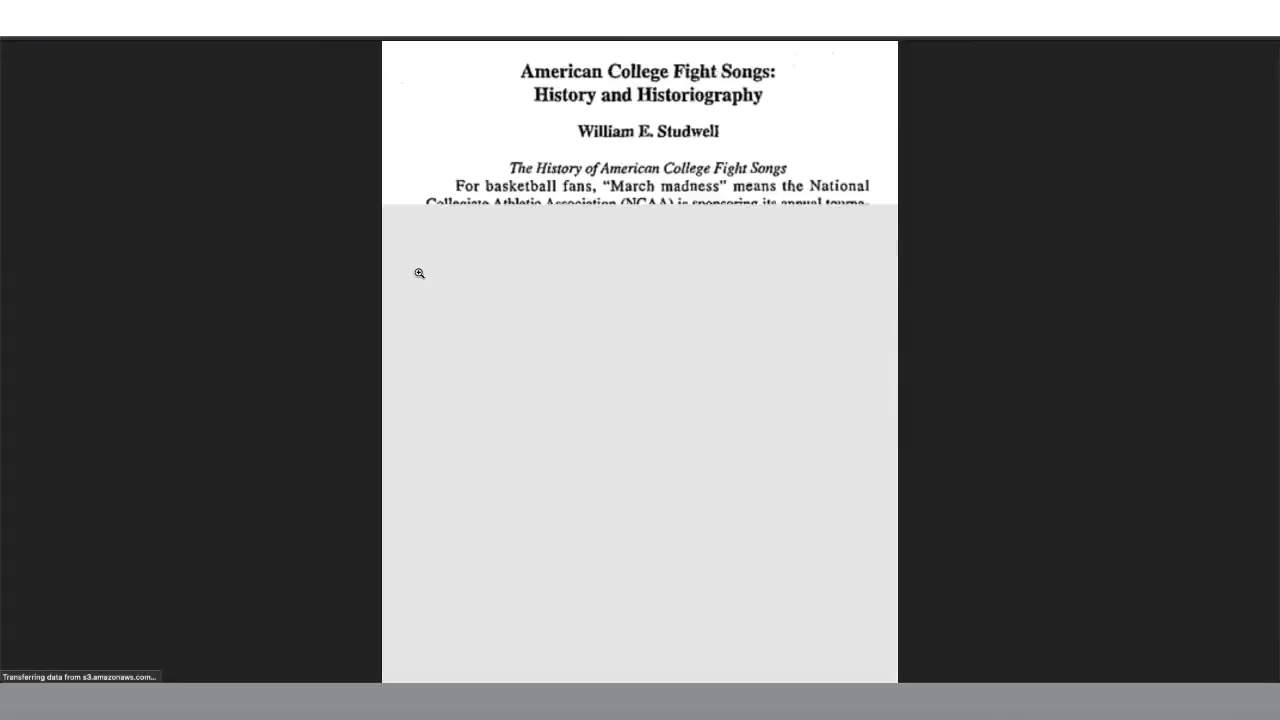
- Go back from the fight songs article to the Media Files page
{"action": "key", "text": "alt+Left"}
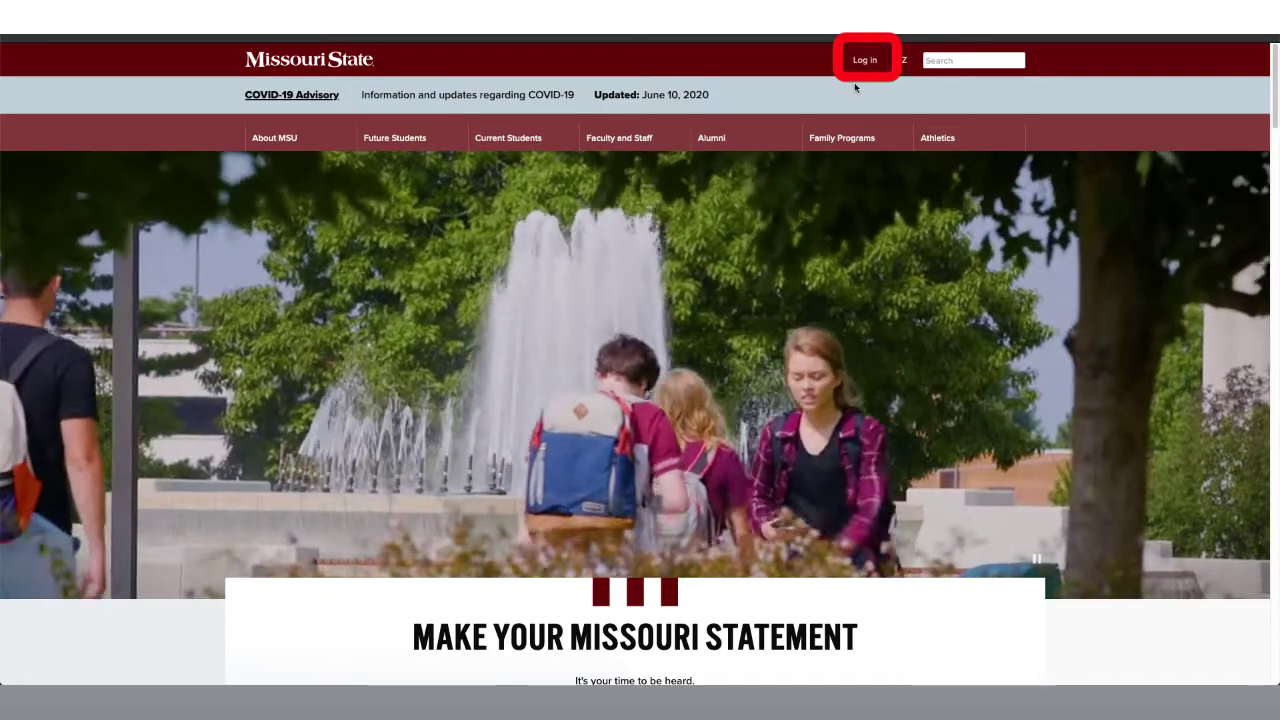
- Reach Office 365 and Email from the Missouri State homepage's Log in links
{"action": "left_click", "coordinate": [862, 66]}
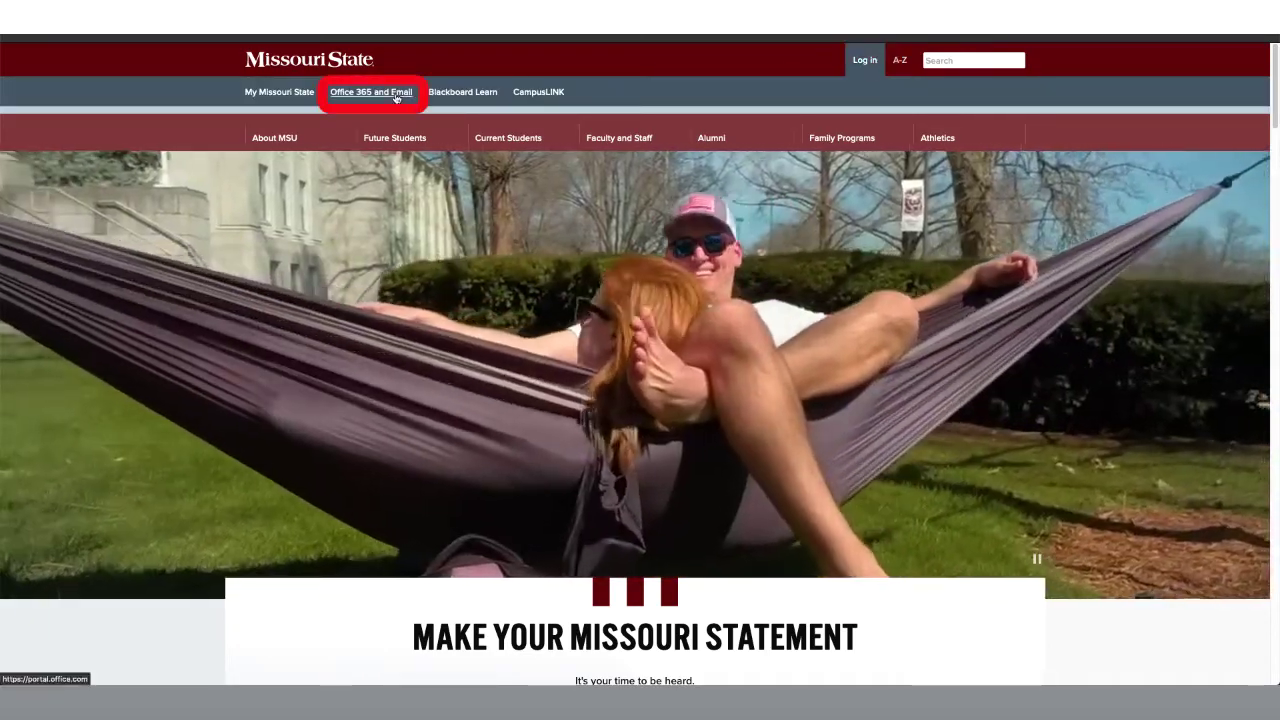
{"action": "left_click", "coordinate": [396, 97]}
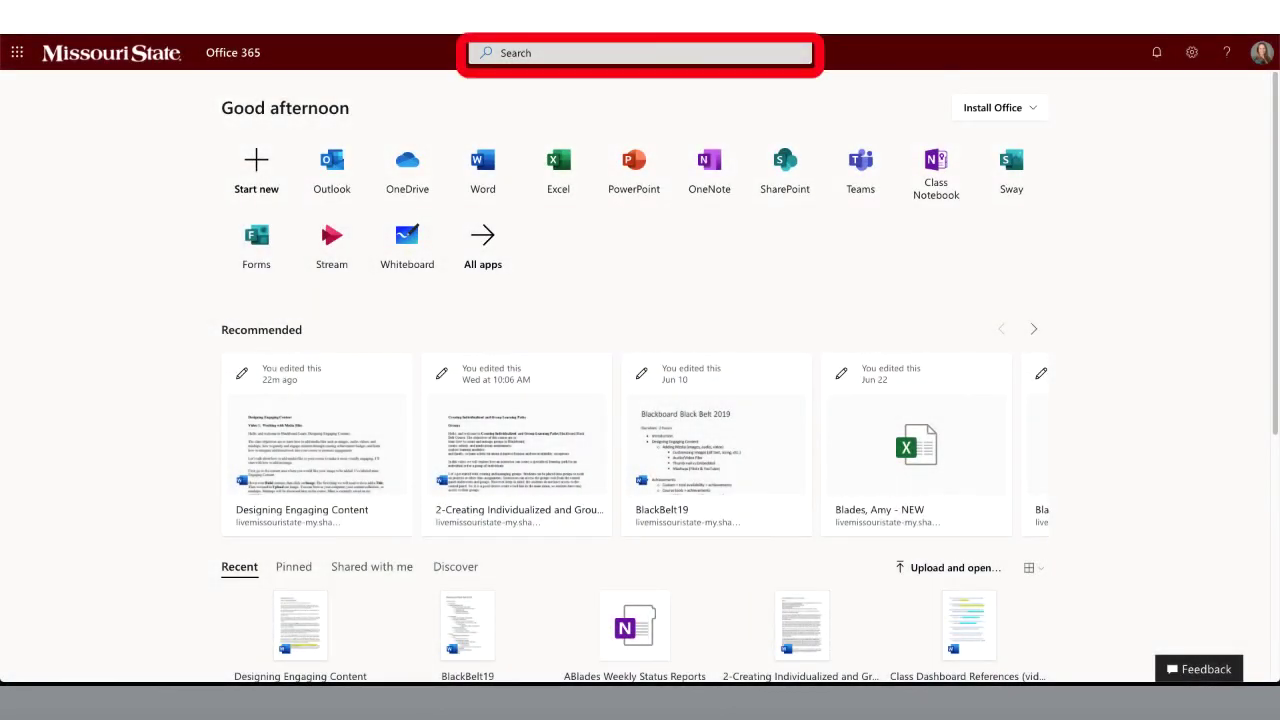
- Search Office 365 for 'Stream' and launch the Microsoft Stream app
{"action": "left_click", "coordinate": [640, 53]}
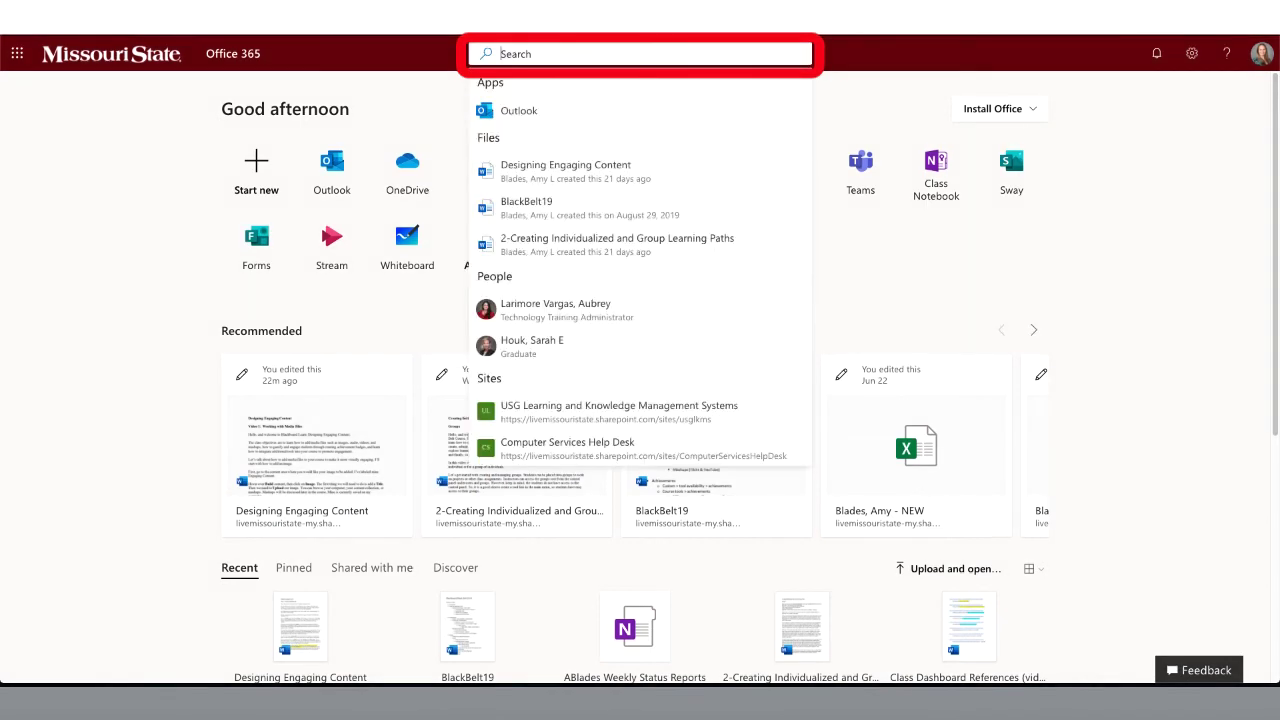
{"action": "type", "text": "Stream"}
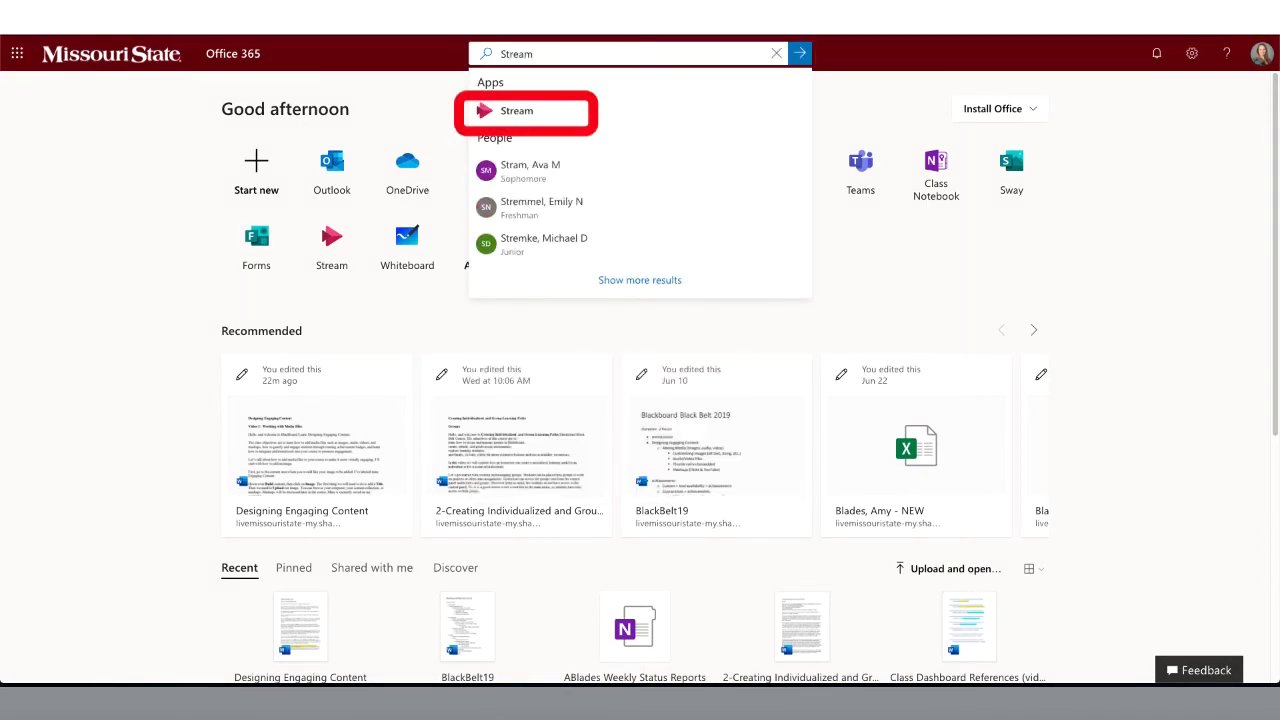
{"action": "left_click", "coordinate": [518, 112]}
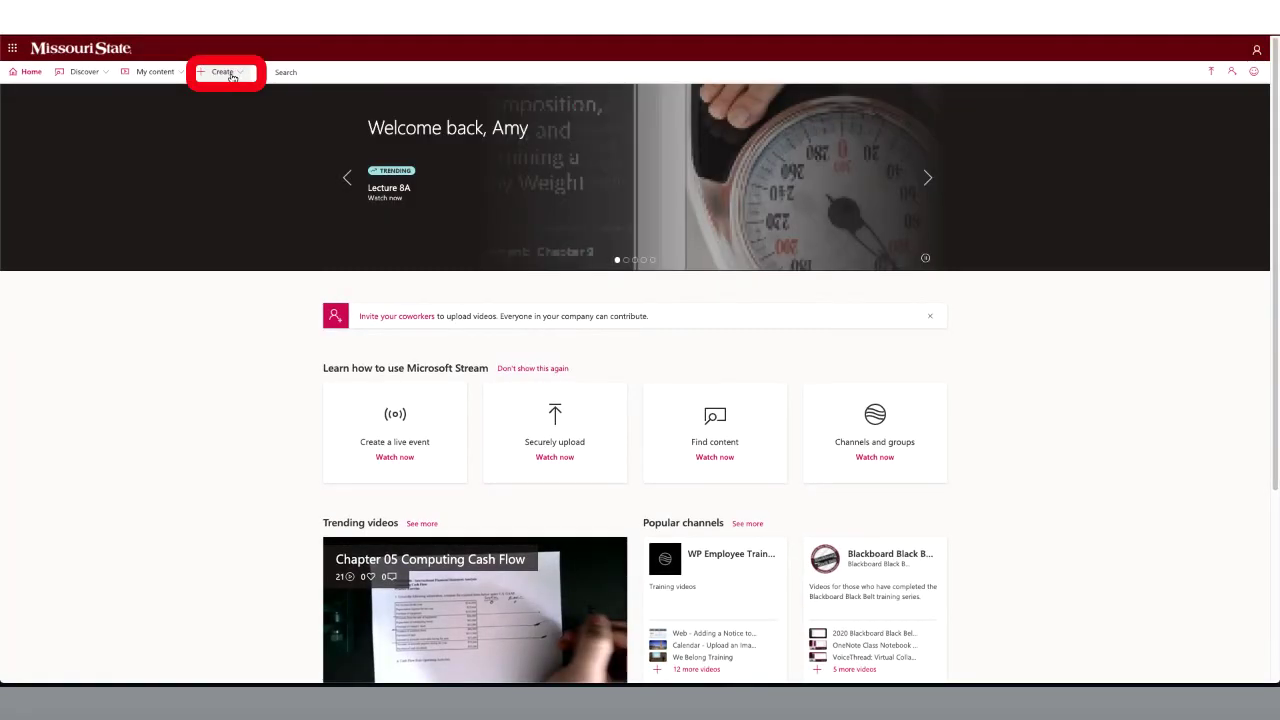
- Upload the fight song video file to Stream and name it 'MSU Fight Song'
{"action": "left_click", "coordinate": [232, 76]}
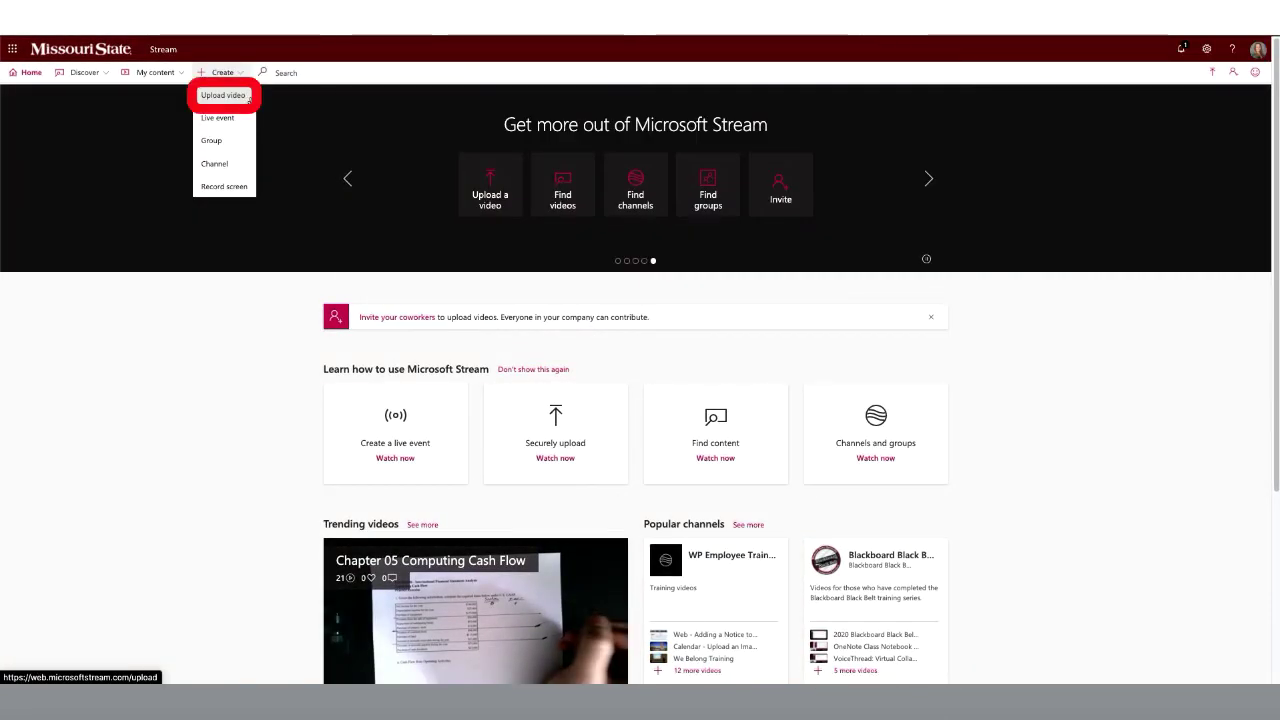
{"action": "left_click", "coordinate": [246, 97]}
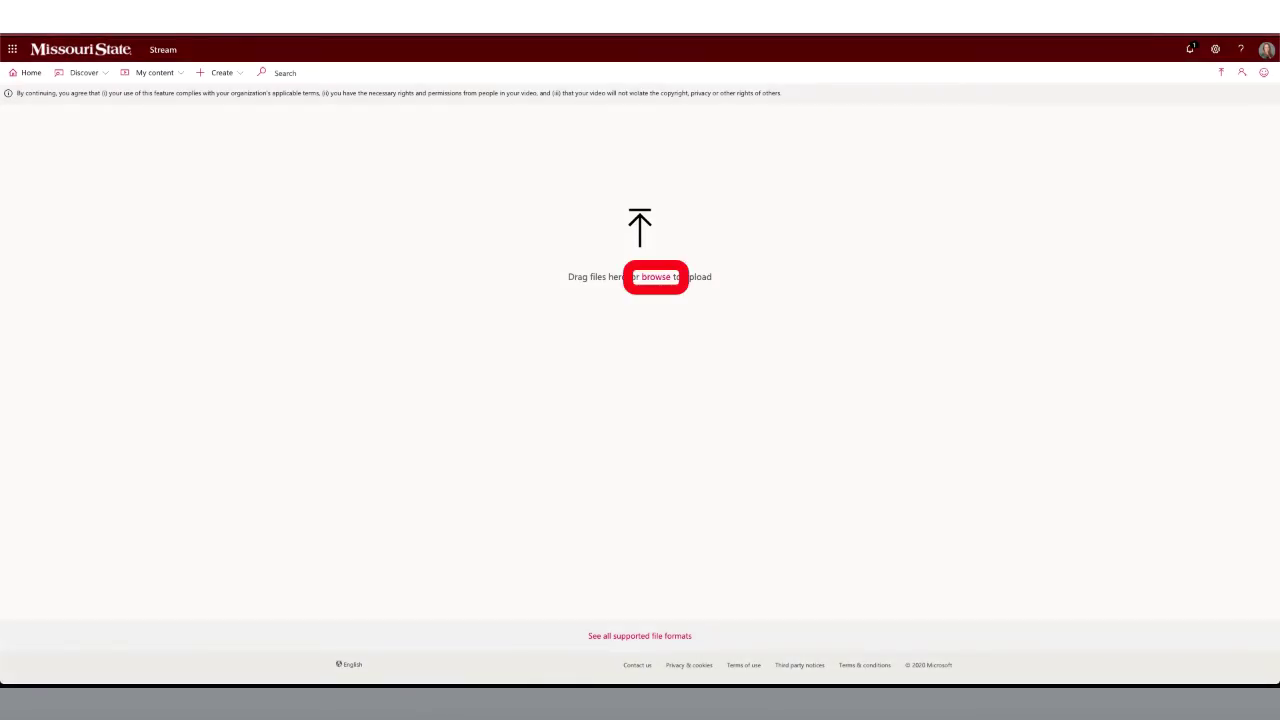
{"action": "mouse_move", "coordinate": [189, 677]}
{"action": "left_mouse_down"}
{"action": "mouse_move", "coordinate": [300, 560]}
{"action": "mouse_move", "coordinate": [617, 282]}
{"action": "mouse_move", "coordinate": [657, 271]}
{"action": "left_mouse_up"}
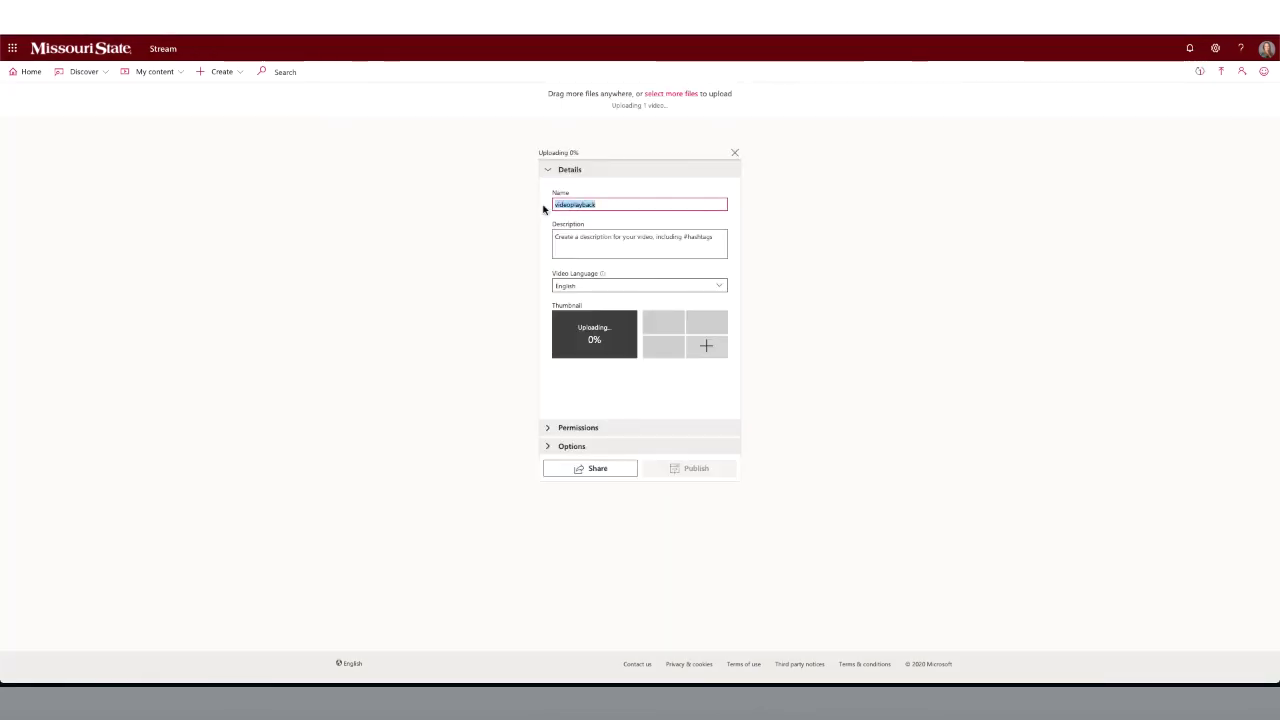
{"action": "type", "text": "MSU Fight Song"}
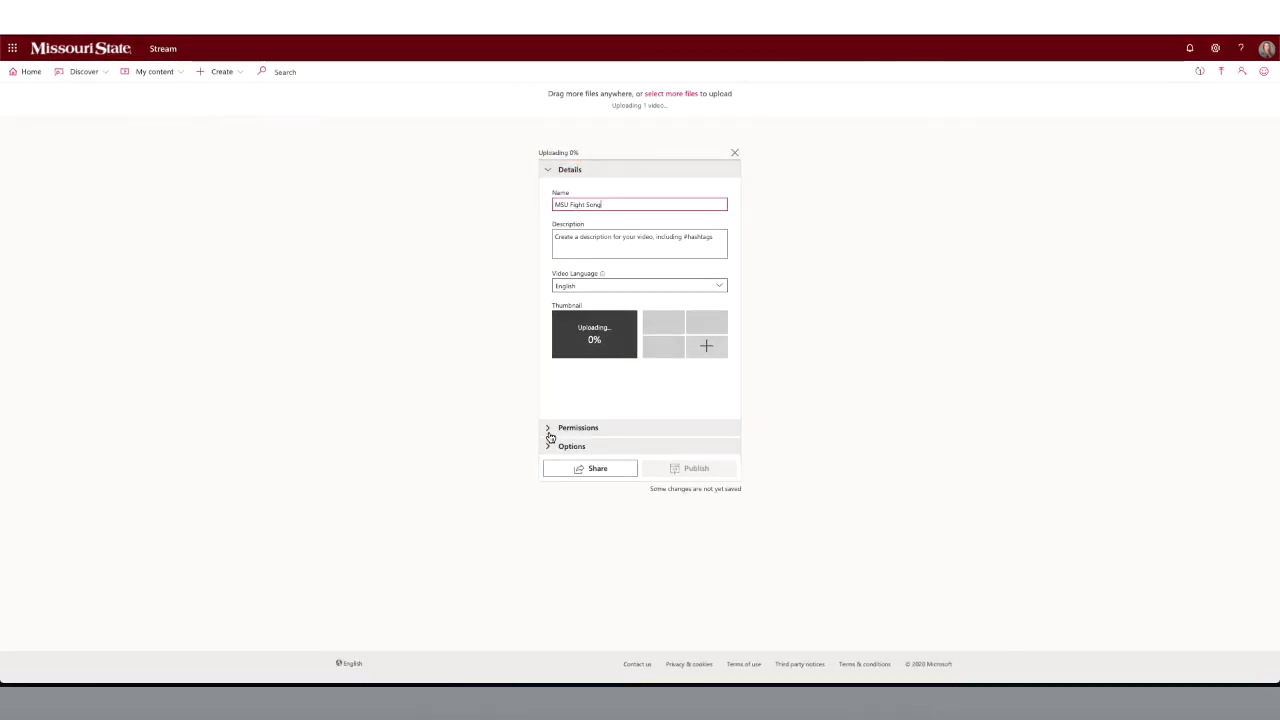
- Review the video's permissions and options, publish it, and bring up its share link
{"action": "left_click", "coordinate": [549, 430]}
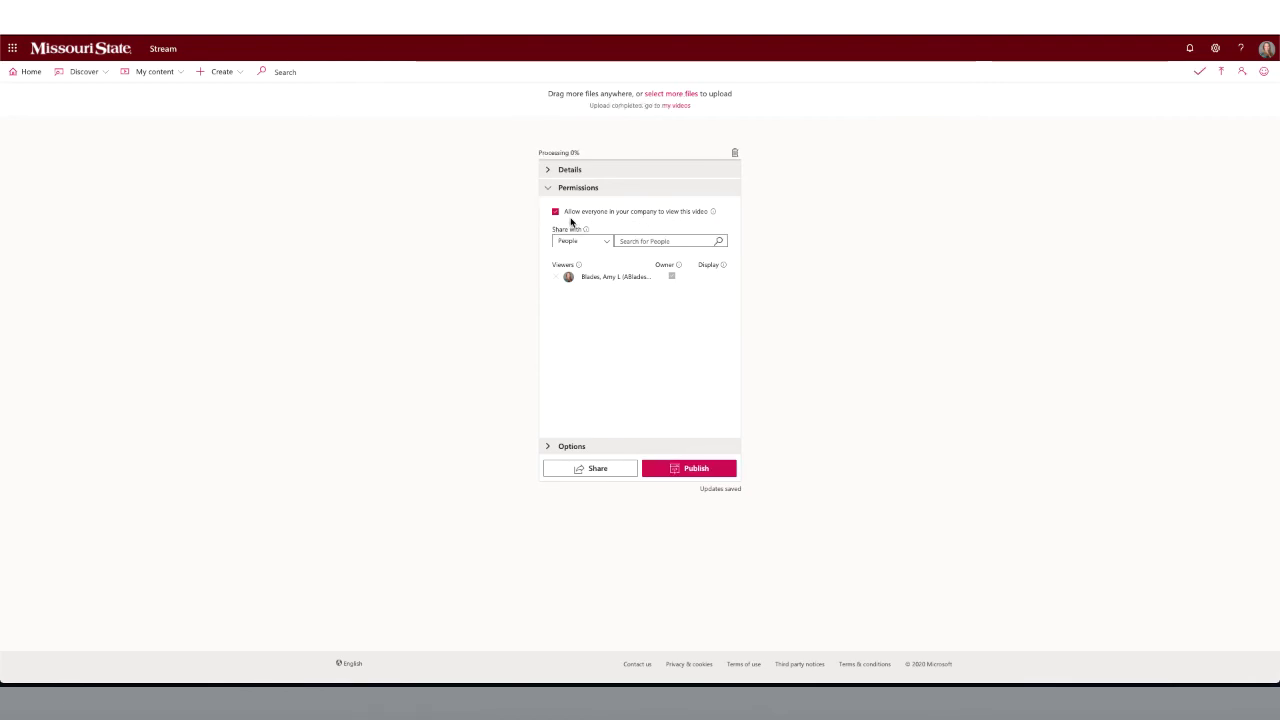
{"action": "left_click", "coordinate": [548, 446]}
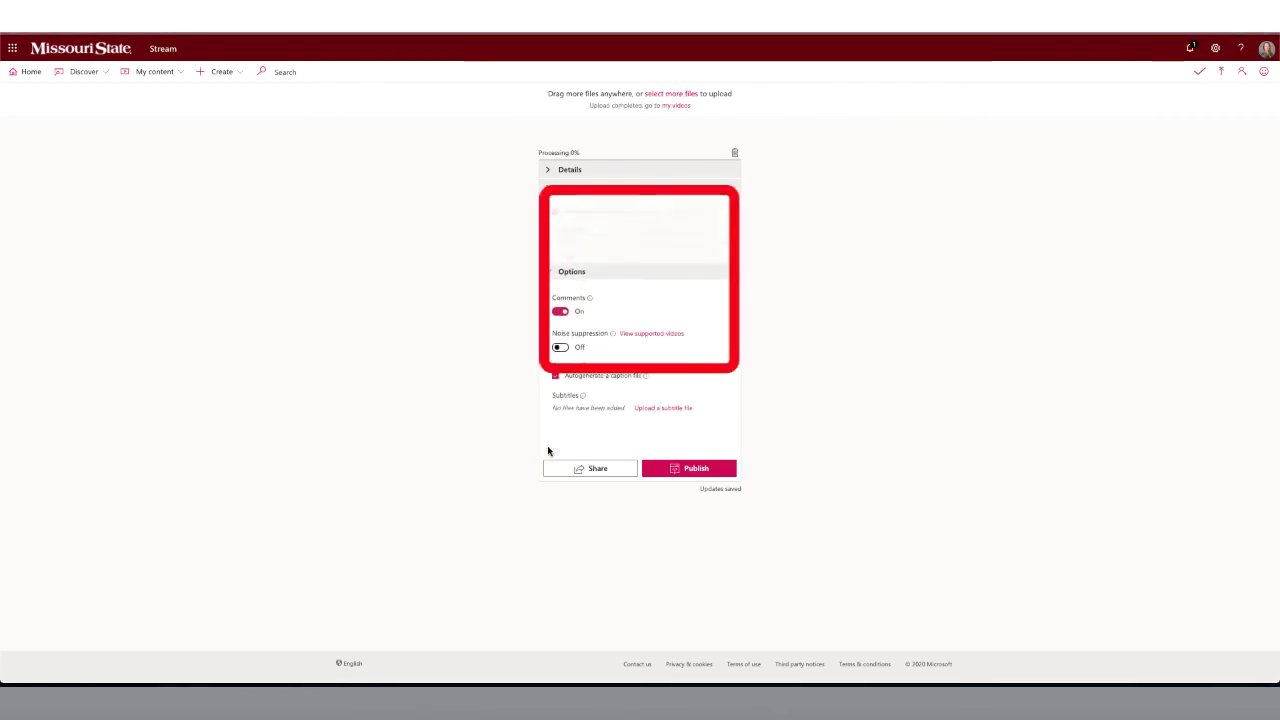
{"action": "left_click", "coordinate": [689, 468]}
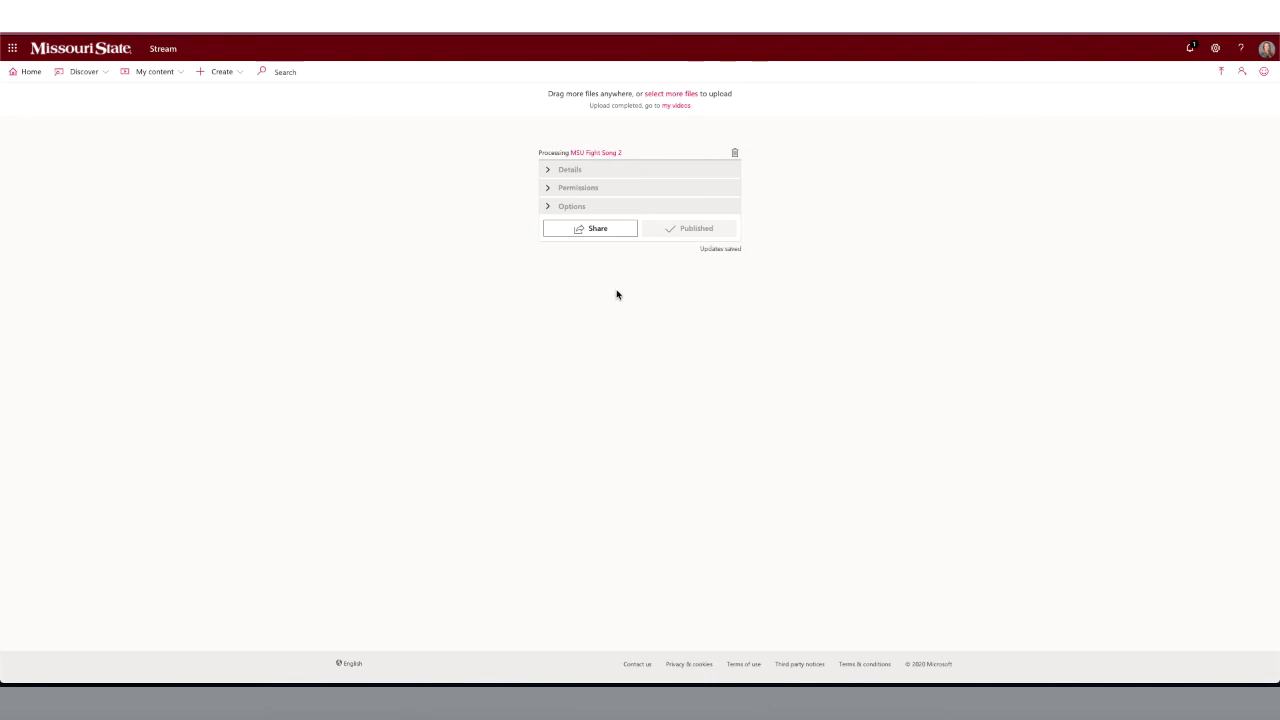
{"action": "left_click", "coordinate": [613, 231]}
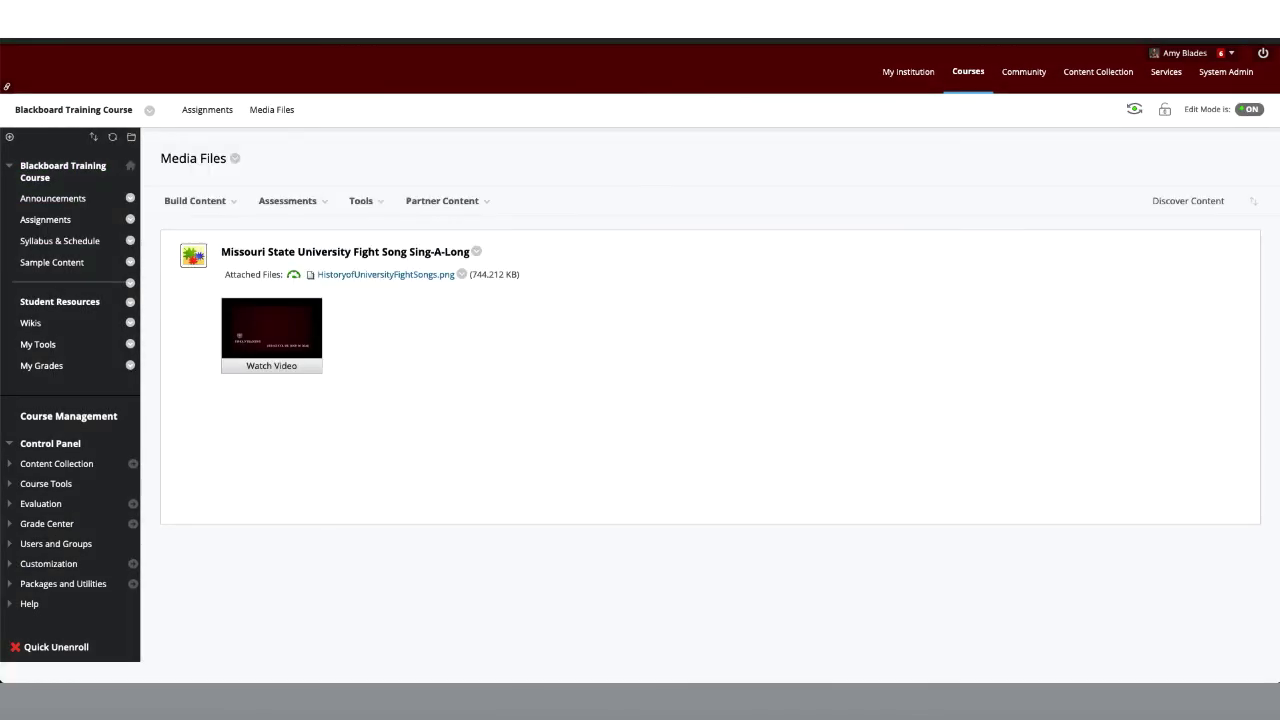
- Add a Media Files web link named 'MSU Fight Song' using the pasted Stream video URL
{"action": "left_click", "coordinate": [231, 205]}
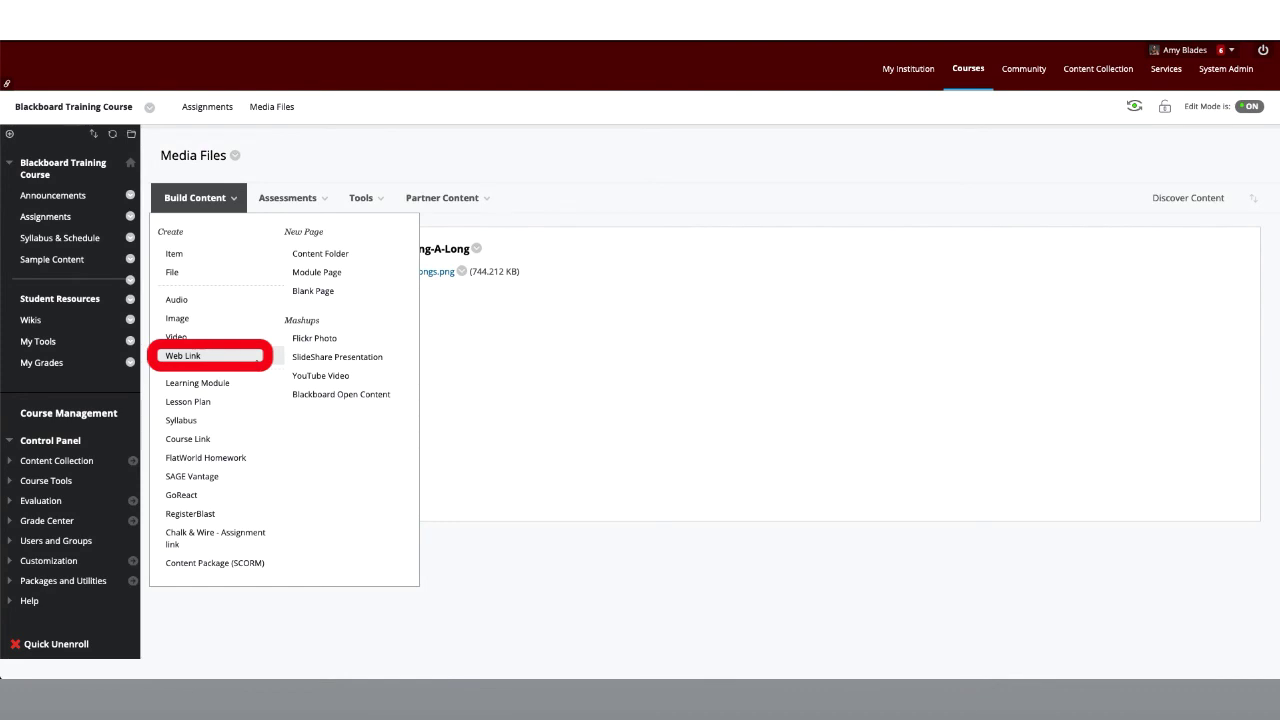
{"action": "left_click", "coordinate": [257, 357]}
{"action": "type", "text": "MSU Fight Song"}
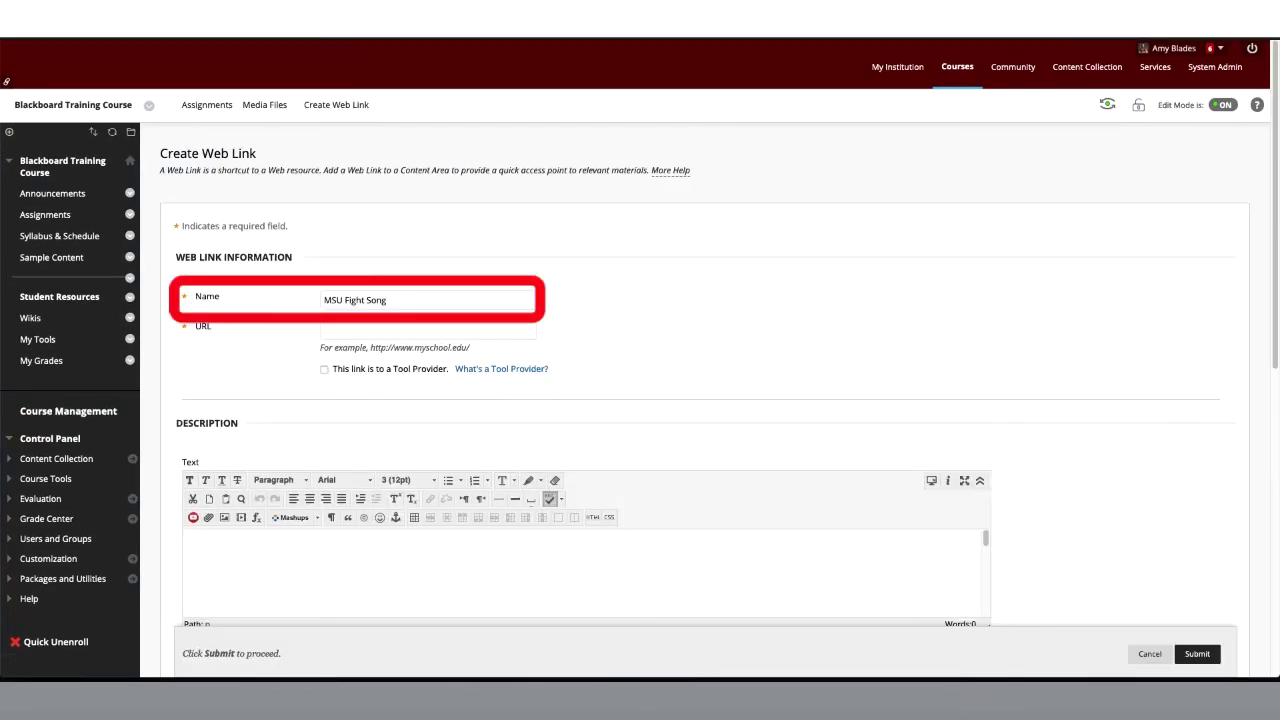
{"action": "left_click", "coordinate": [352, 333]}
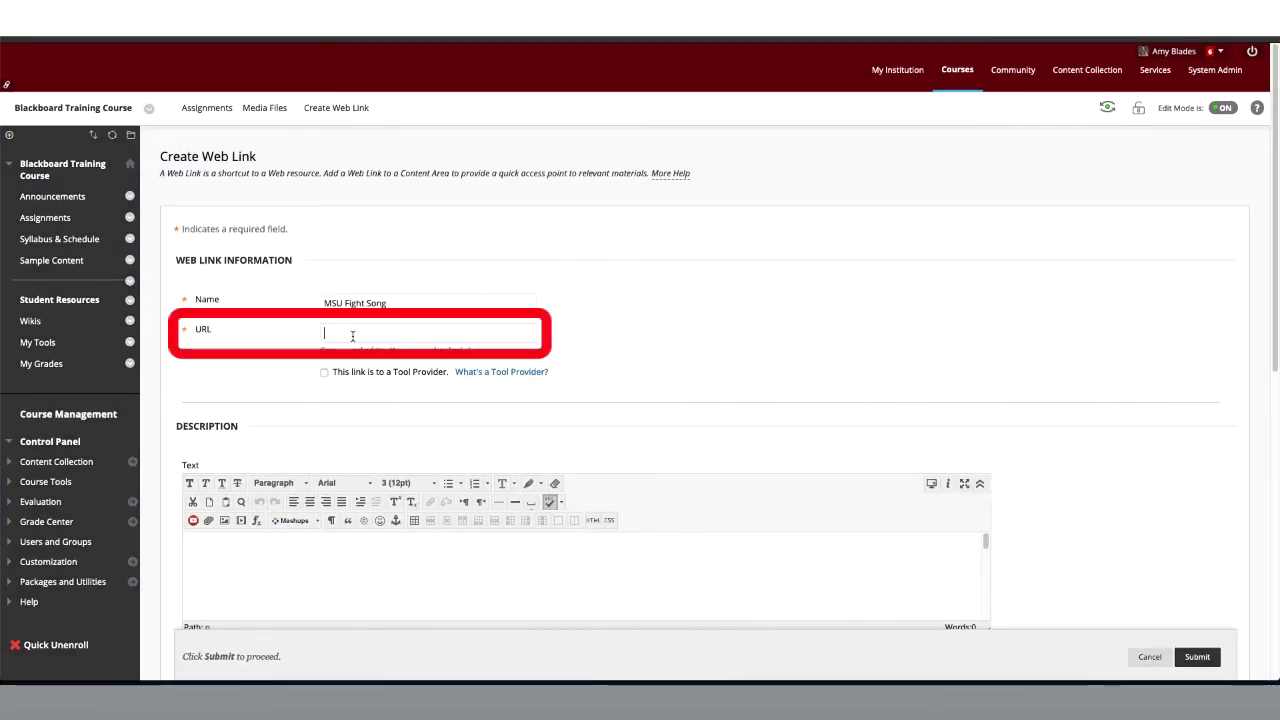
{"action": "key", "text": "ctrl+v"}
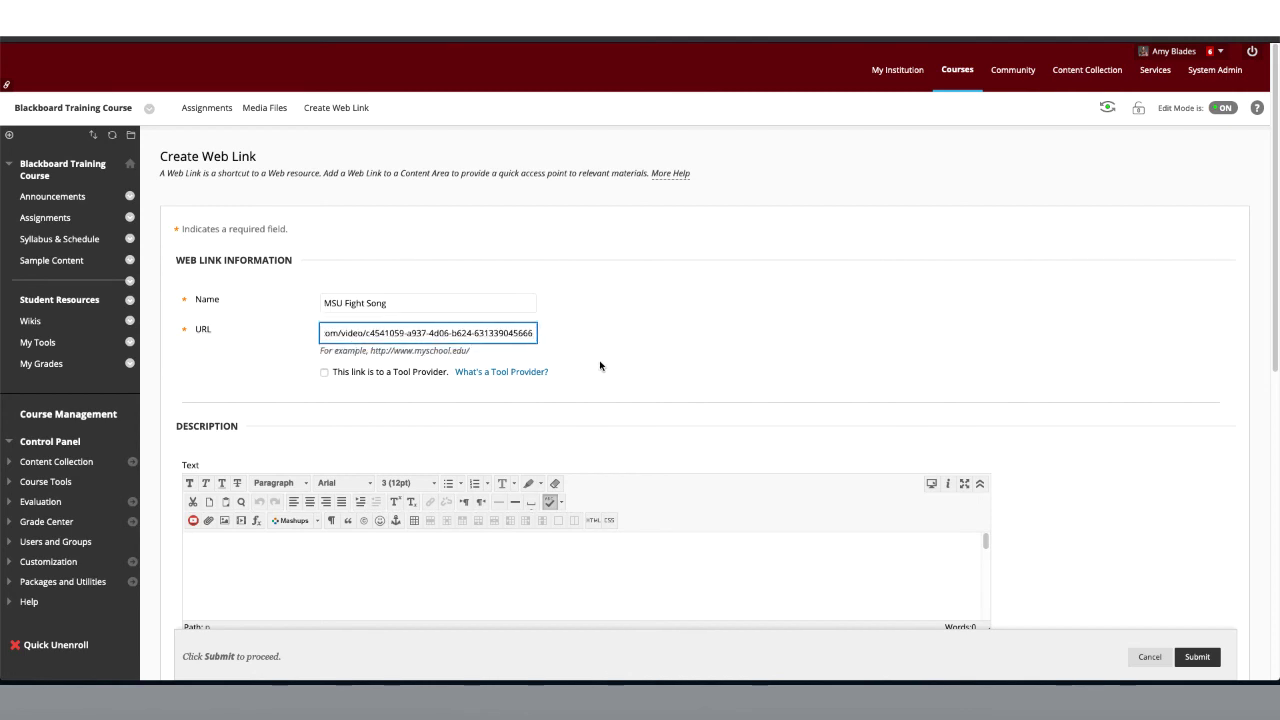
{"action": "scroll", "coordinate": [601, 366], "scroll_direction": "down", "scroll_amount": 2}
{"action": "left_click", "coordinate": [560, 449]}
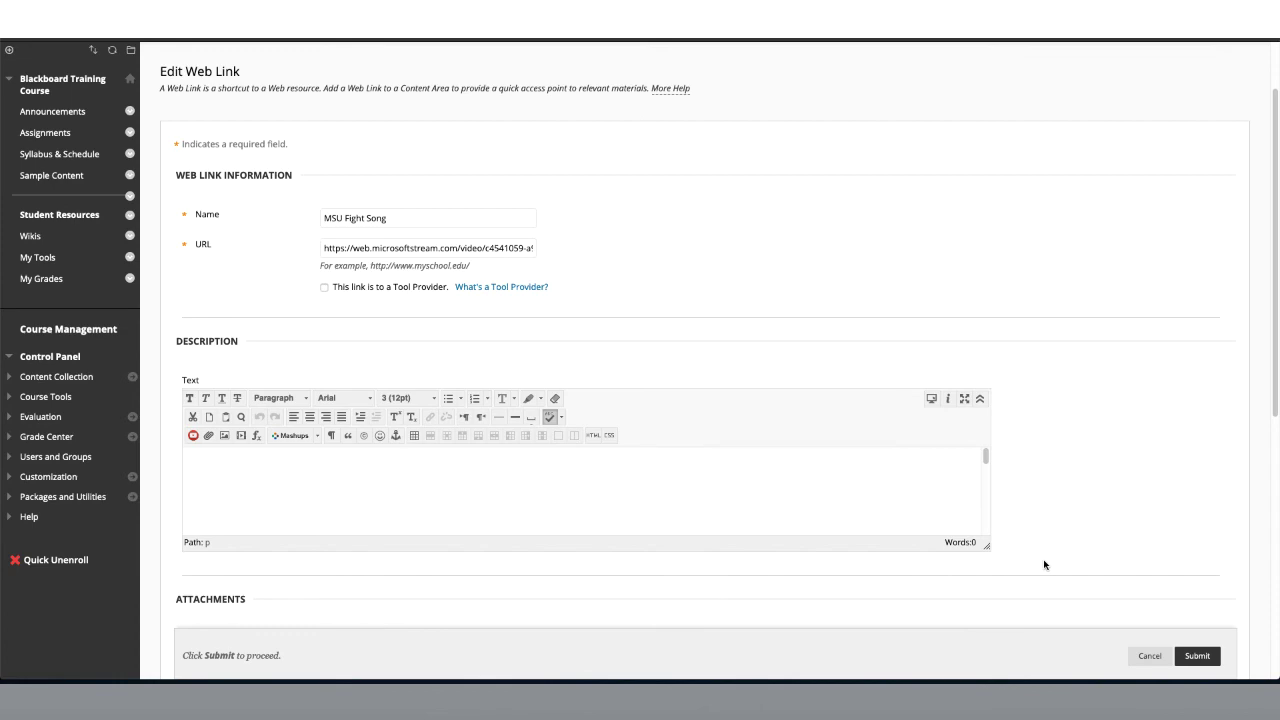
{"action": "scroll", "coordinate": [1044, 565], "scroll_direction": "down", "scroll_amount": 4}
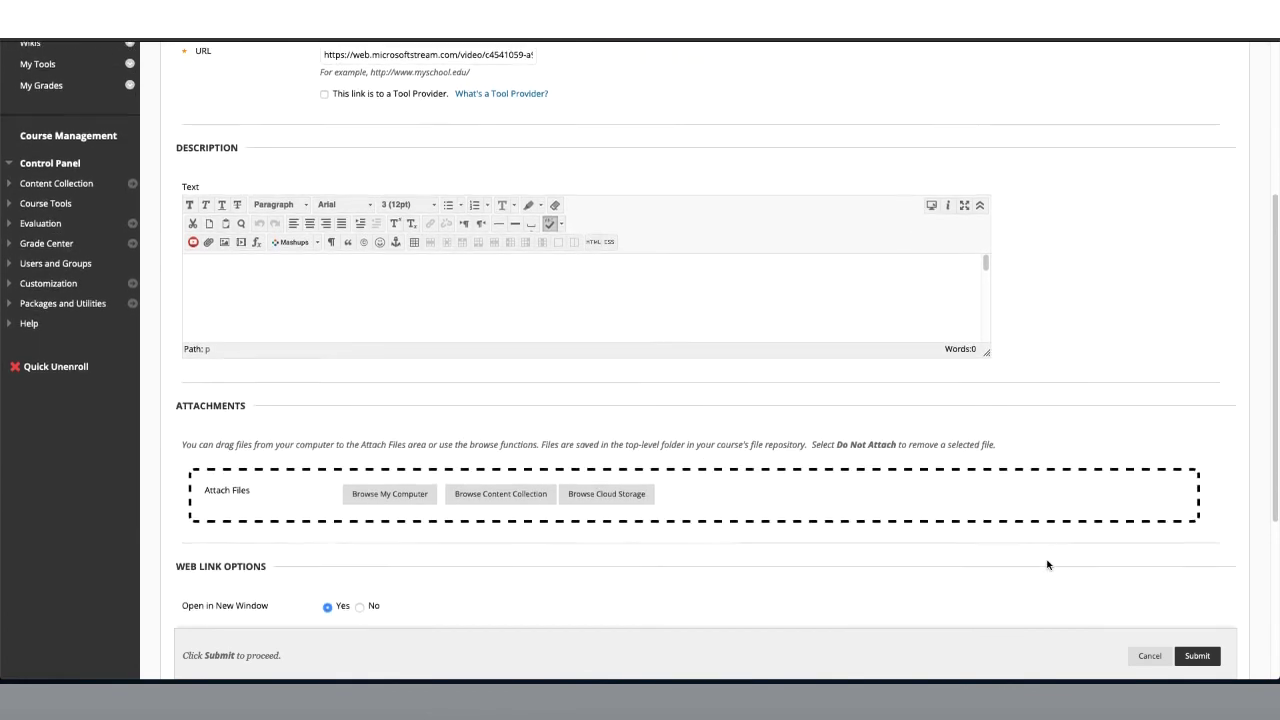
{"action": "scroll", "coordinate": [1047, 565], "scroll_direction": "down", "scroll_amount": 5}
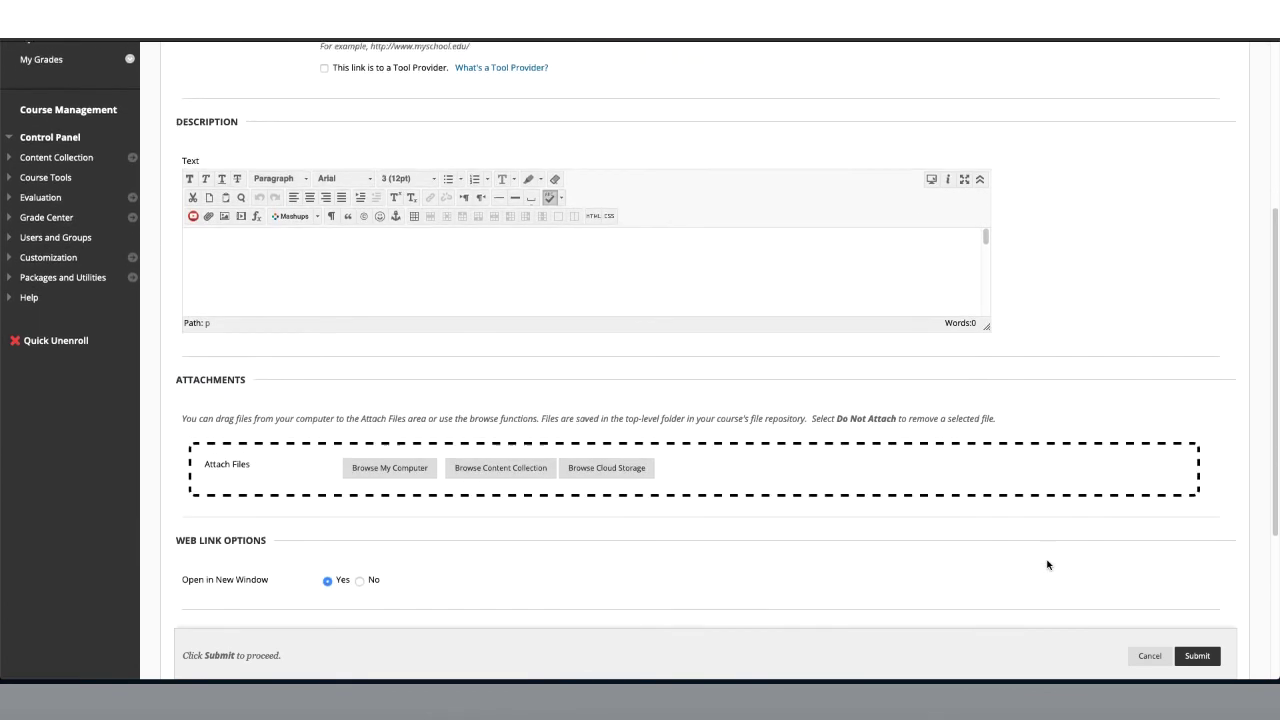
{"action": "scroll", "coordinate": [1047, 565], "scroll_direction": "down", "scroll_amount": 1}
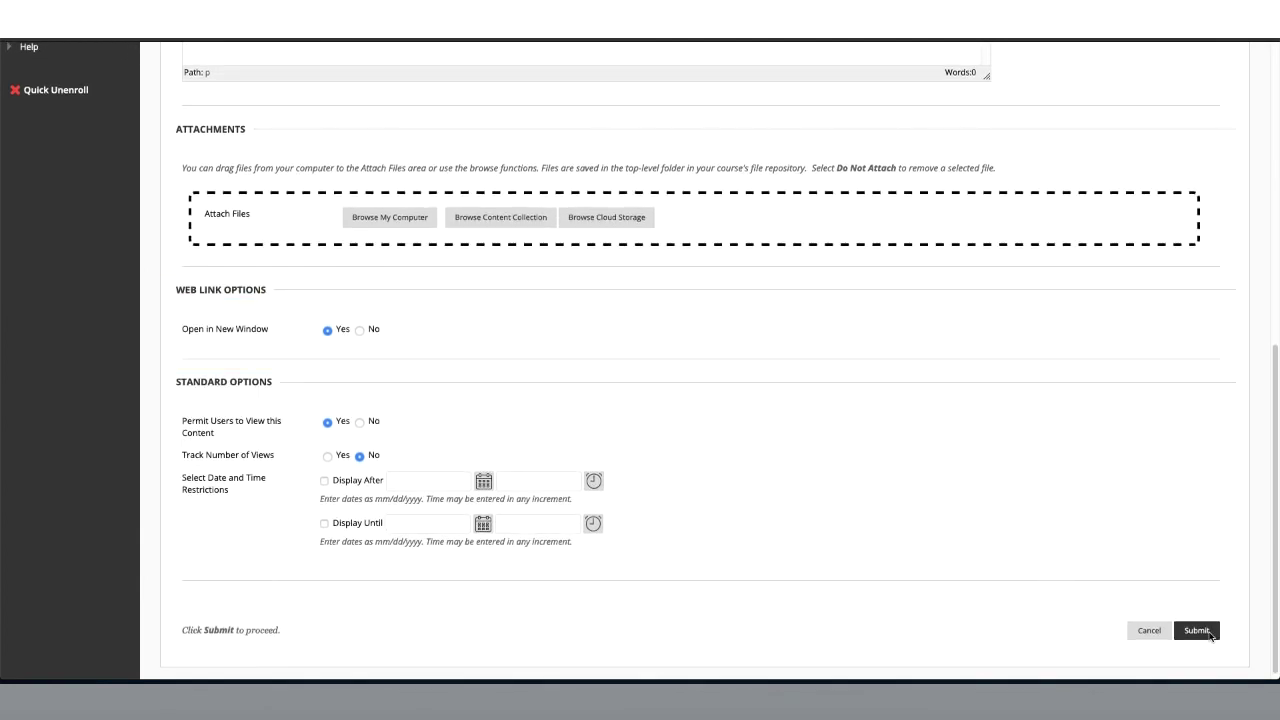
{"action": "left_click", "coordinate": [1197, 630]}
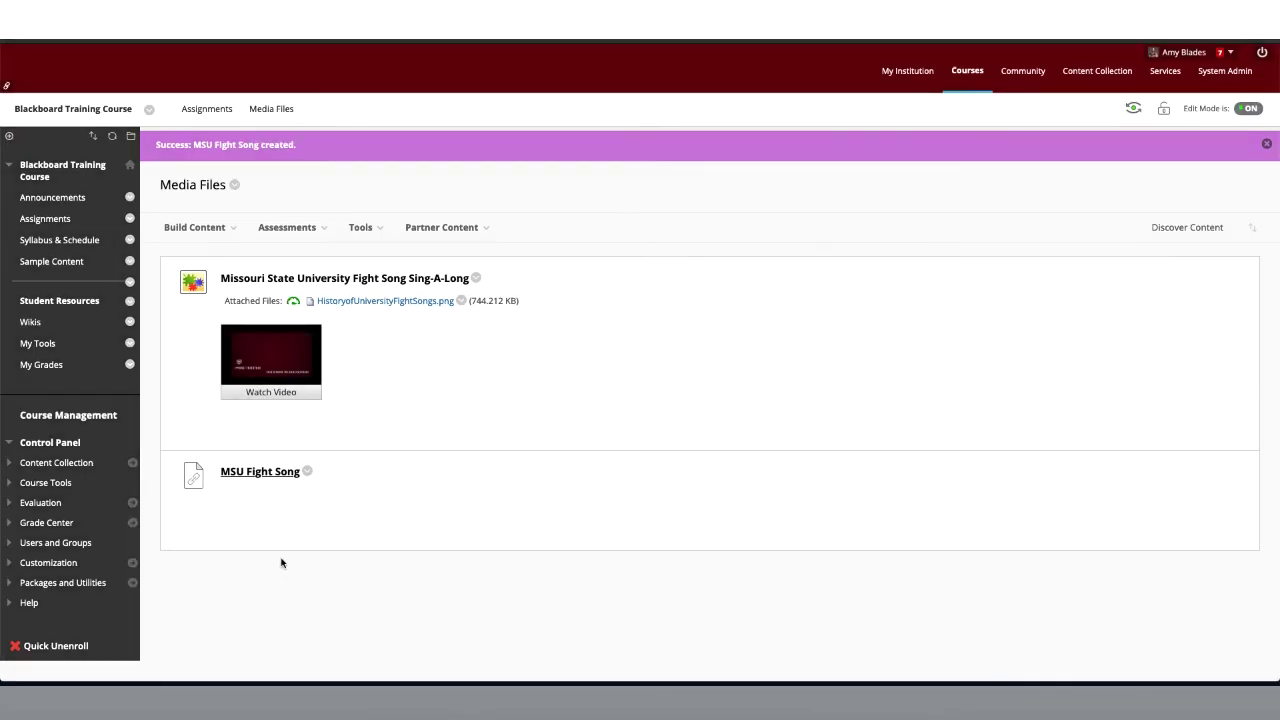
- Open the MSU Fight Song link in Media Files to test it in a new window
{"action": "left_click", "coordinate": [286, 472]}
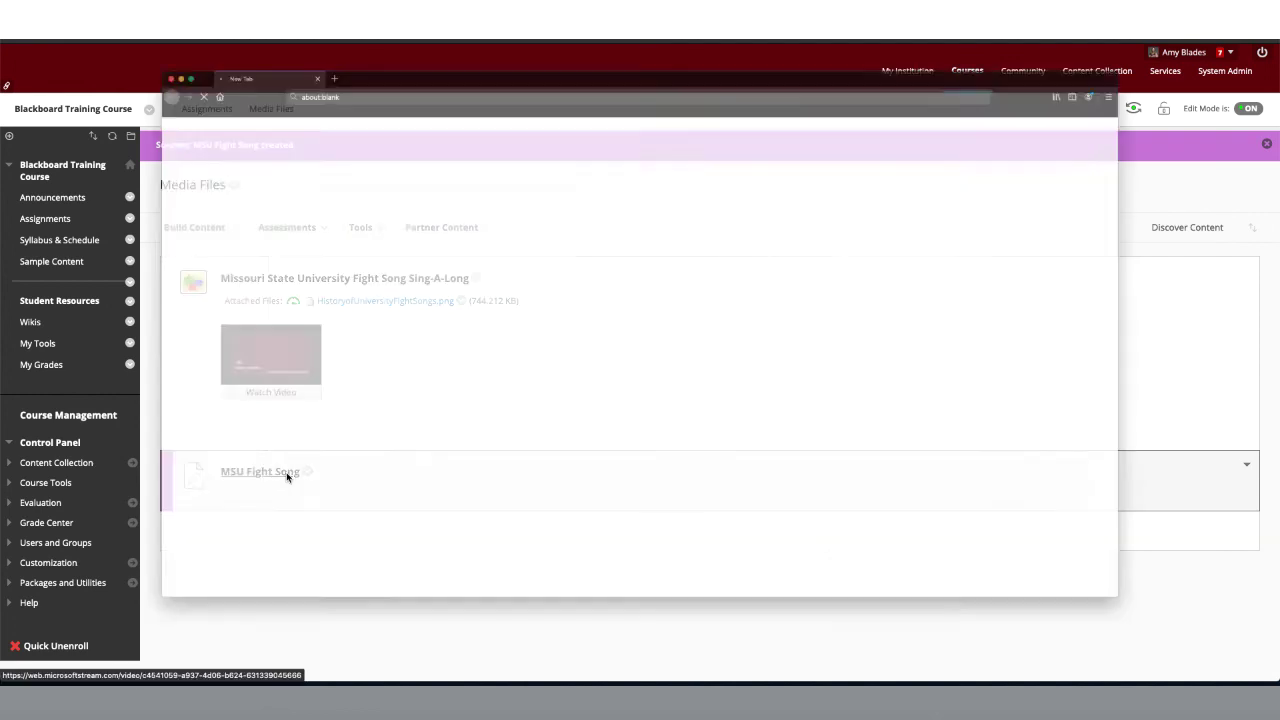